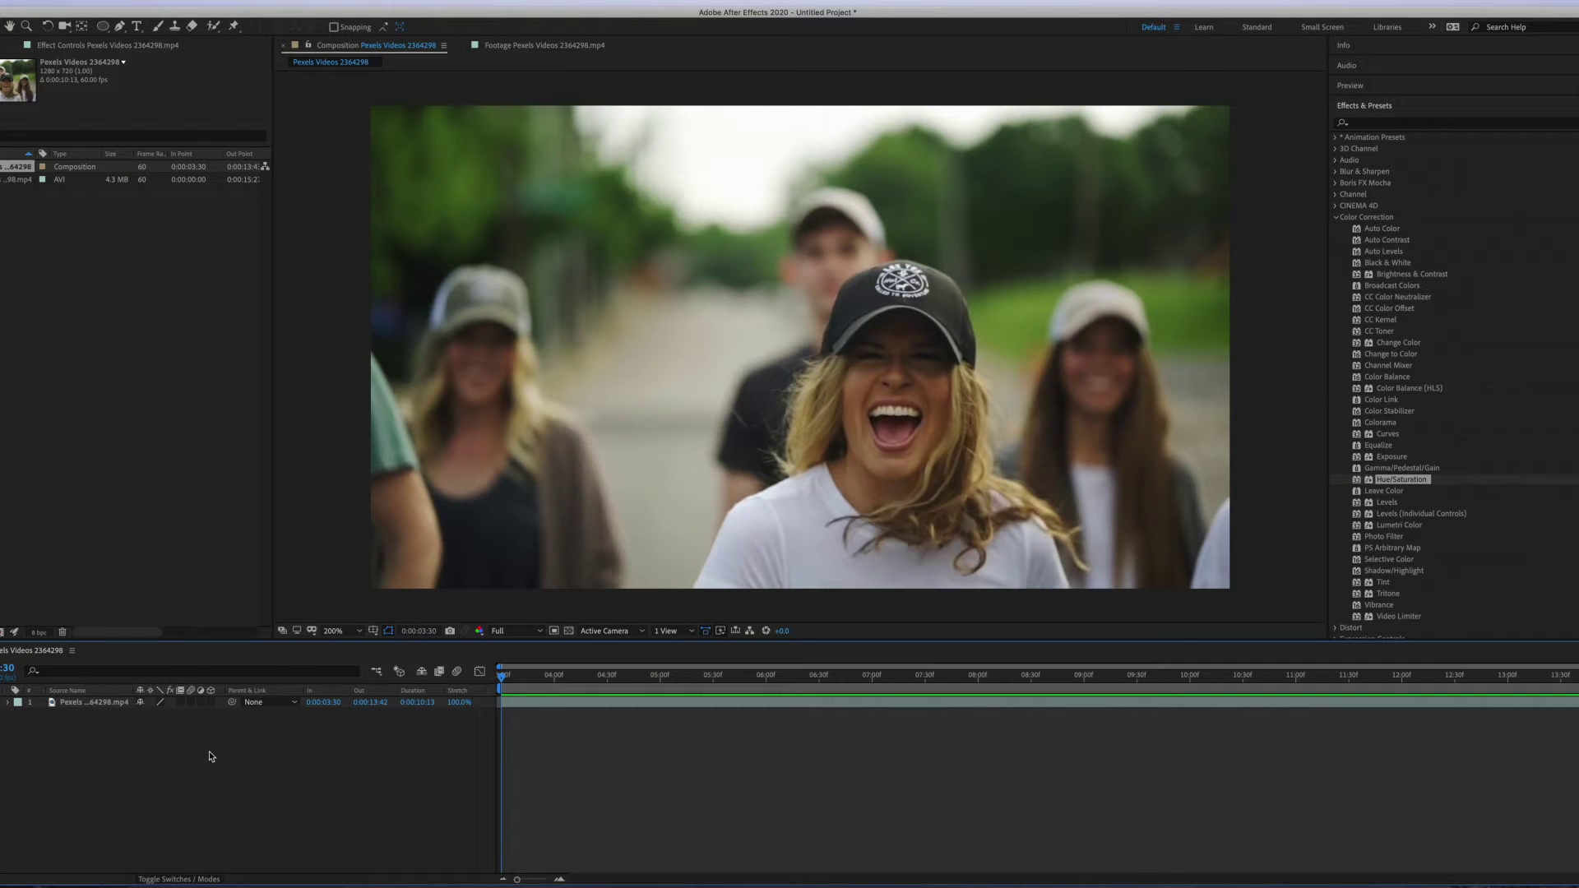
Preview the footage, then return to the start of the composition
key(space)
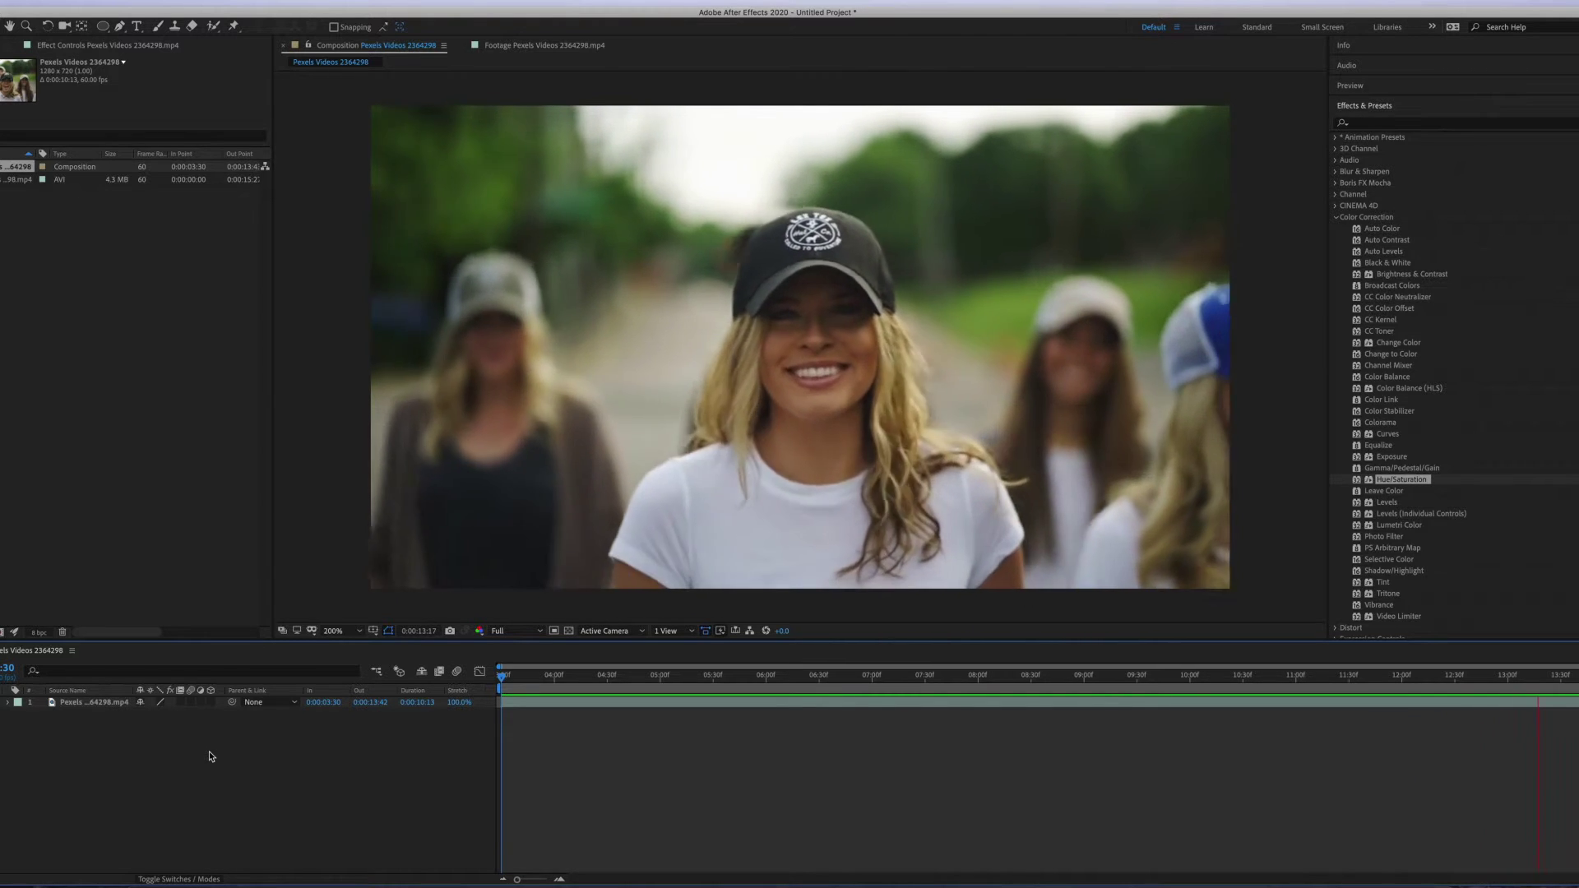
key(space)
key(Home)
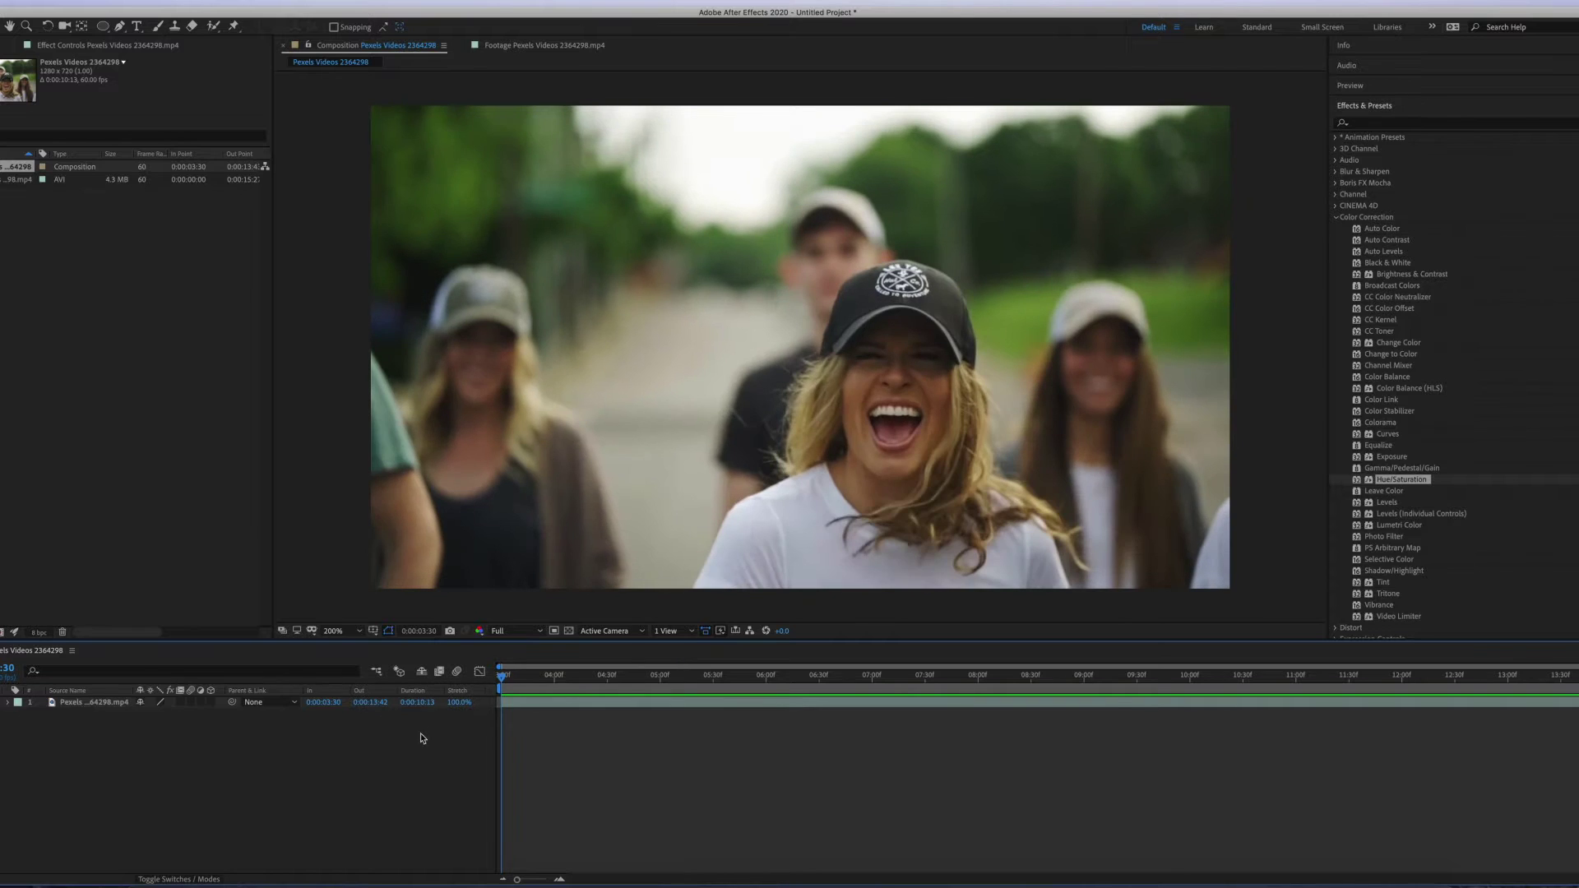
Add a new adjustment layer above the footage
right_click(422, 733)
mouse_move(459, 739)
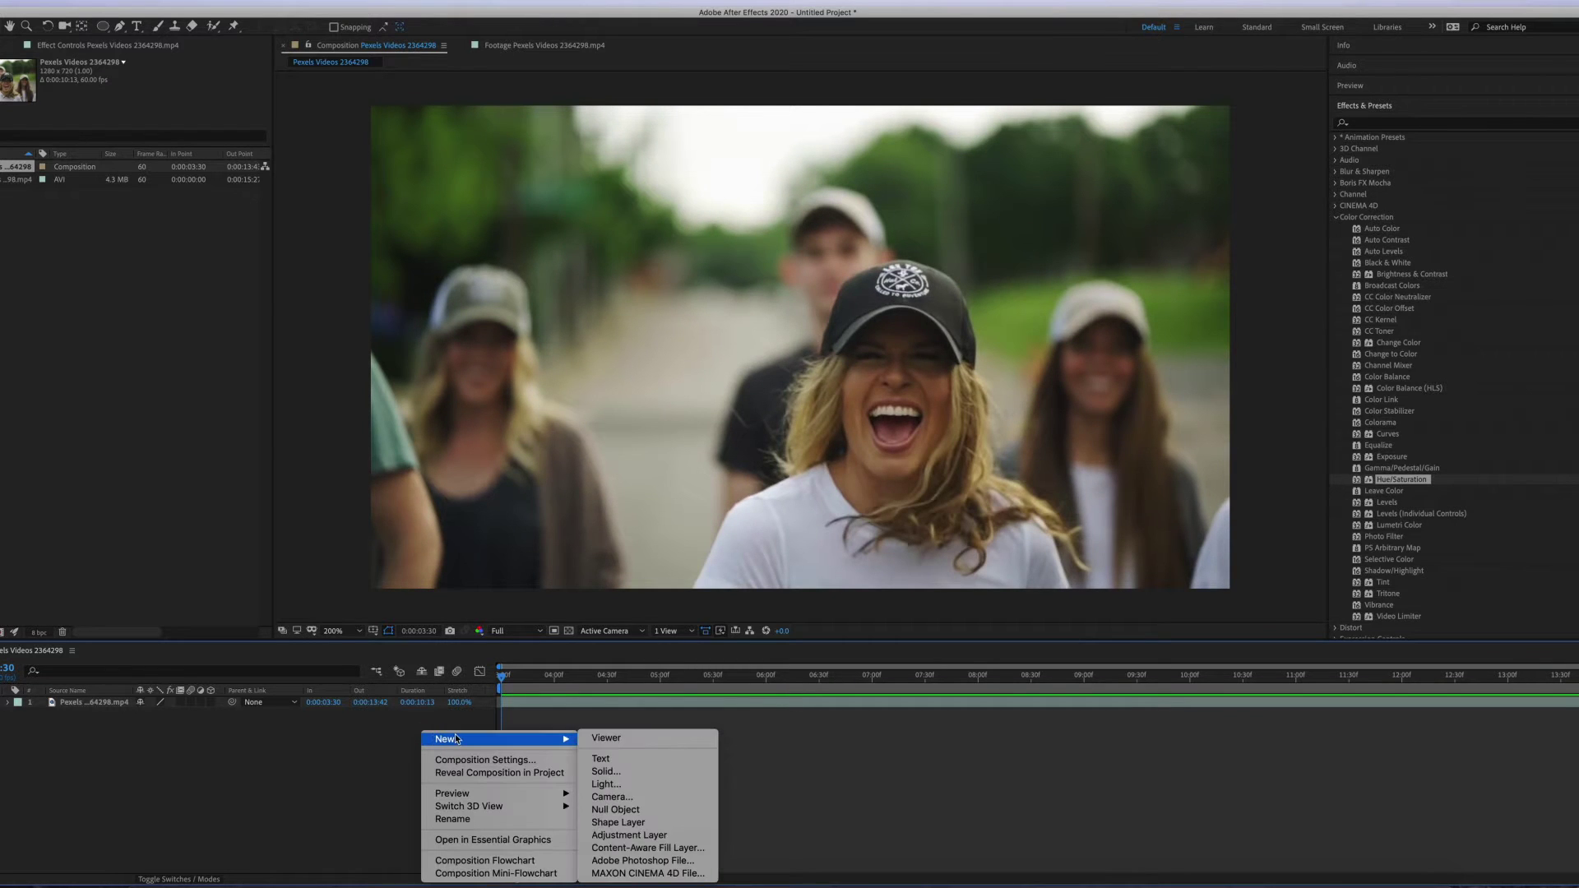
click(643, 836)
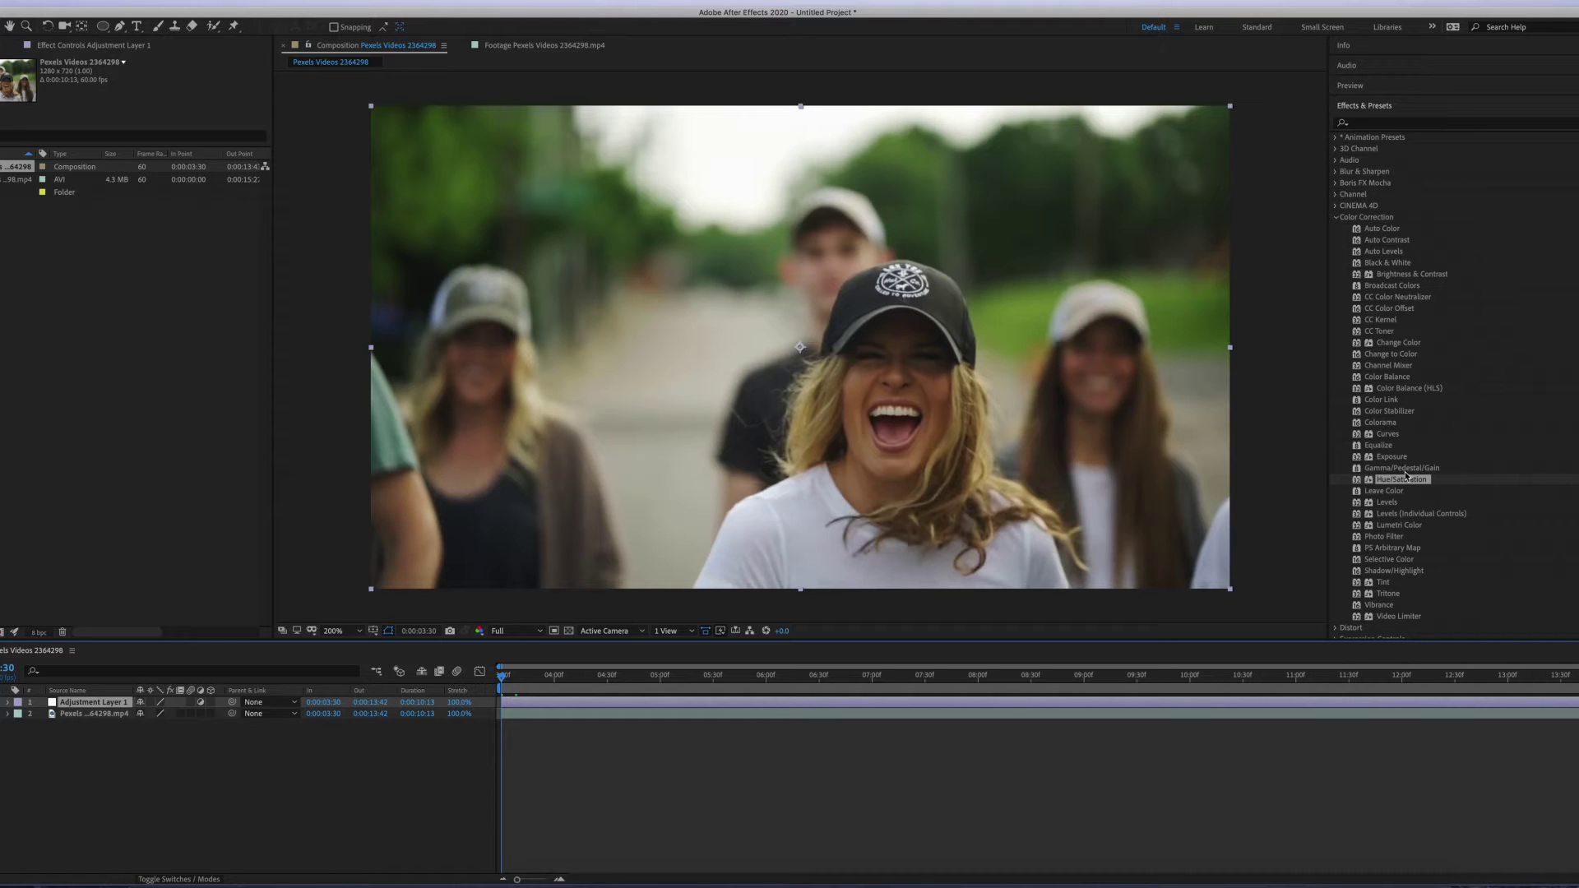
Apply Hue/Saturation to the adjustment layer with Master Saturation -47 and Lightness -4
drag(1420, 484, 124, 702)
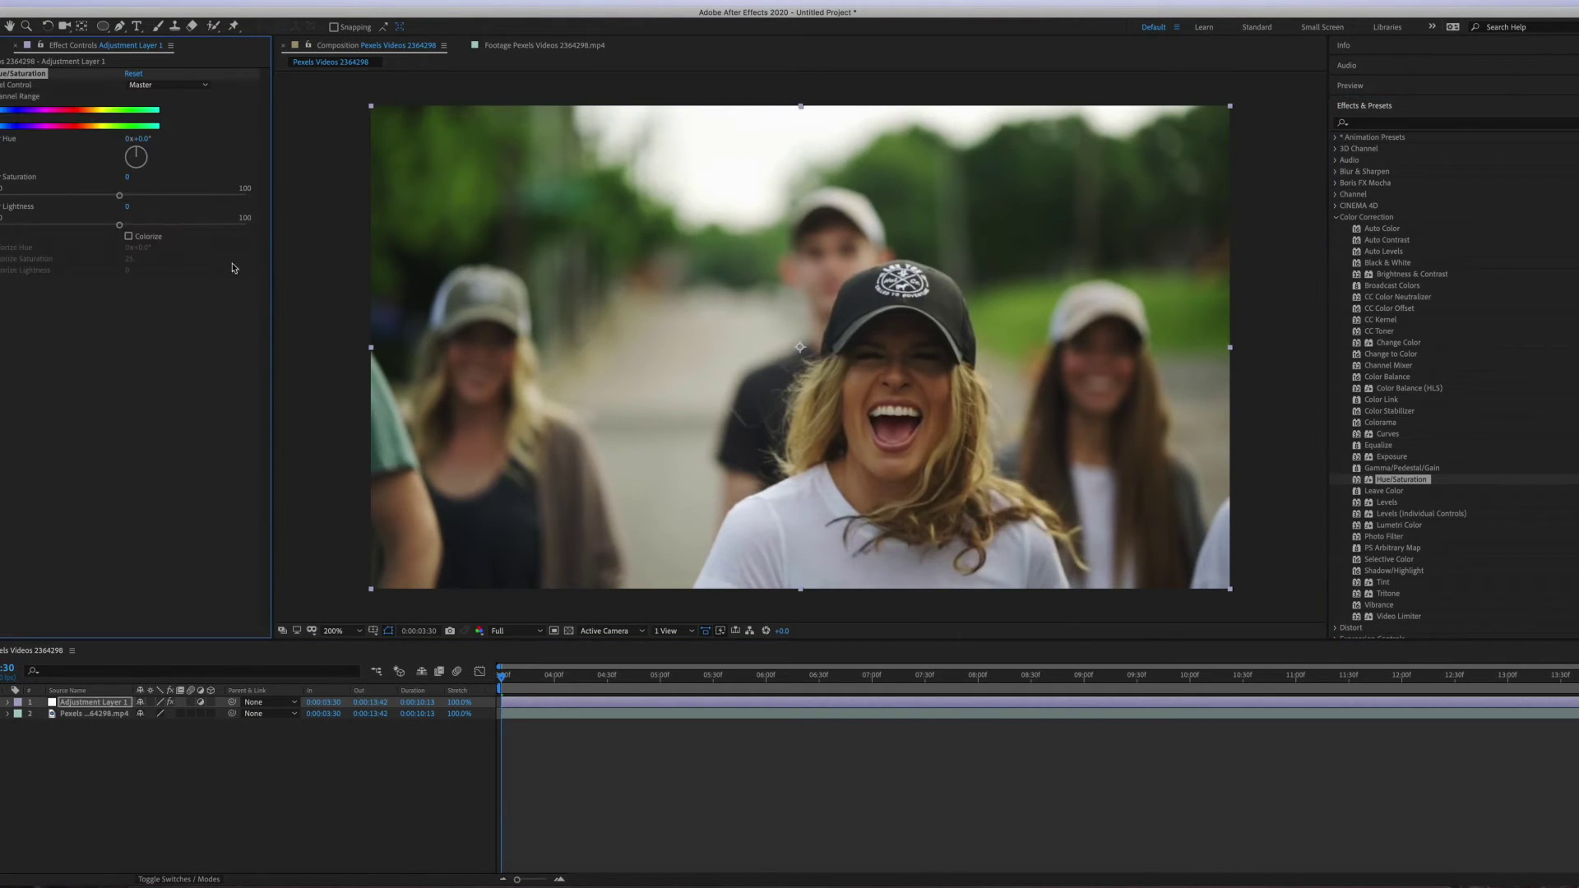
mouse_move(119, 200)
mouse_down()
mouse_move(60, 200)
mouse_move(114, 228)
mouse_up()
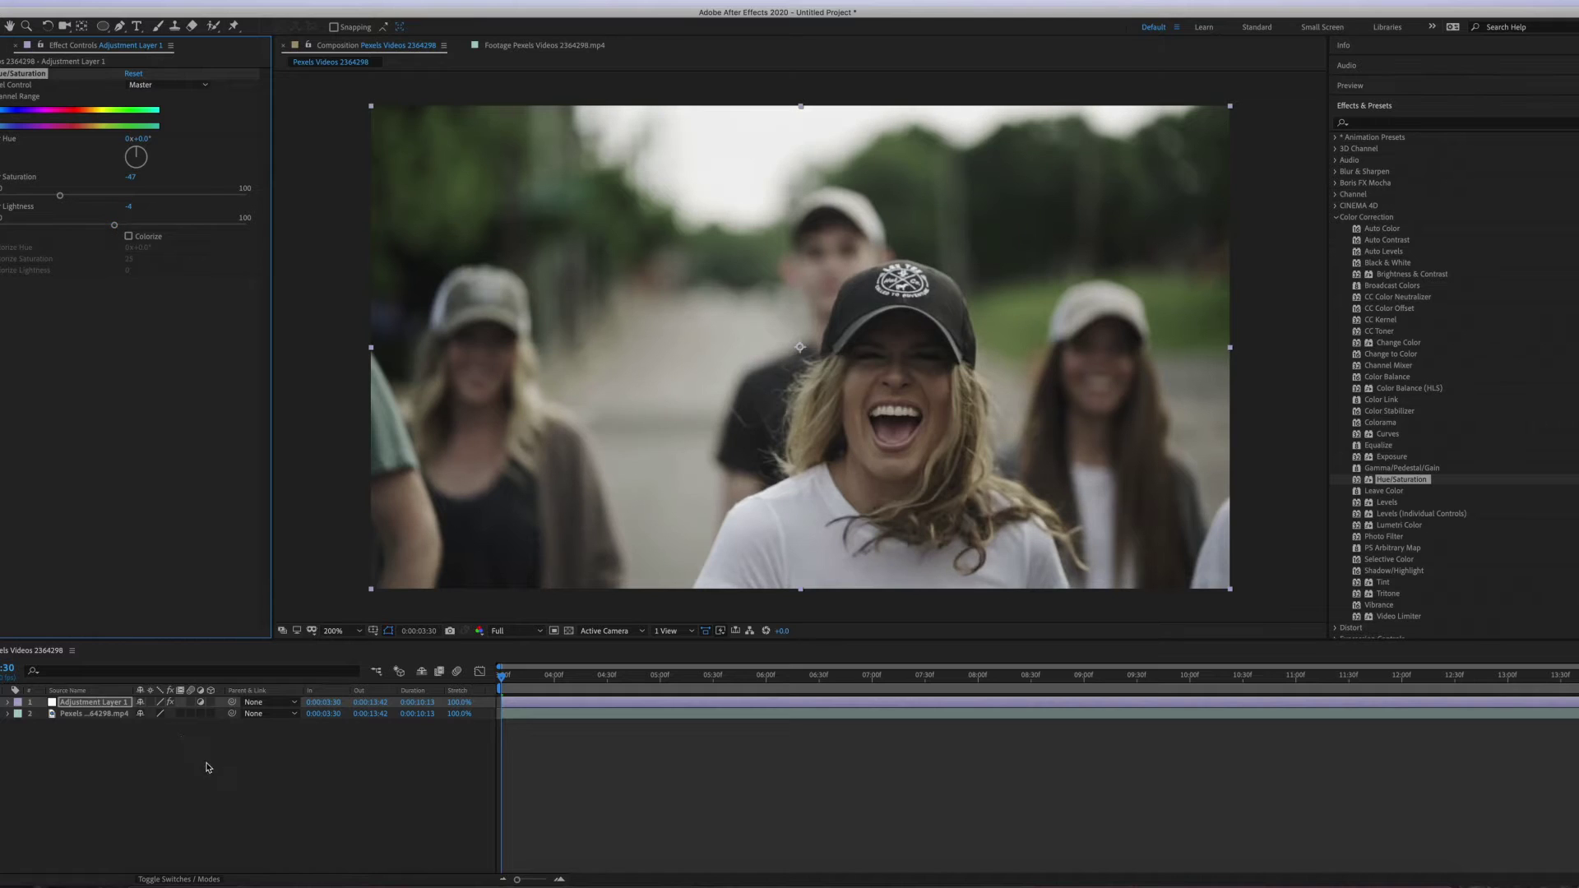
click(226, 763)
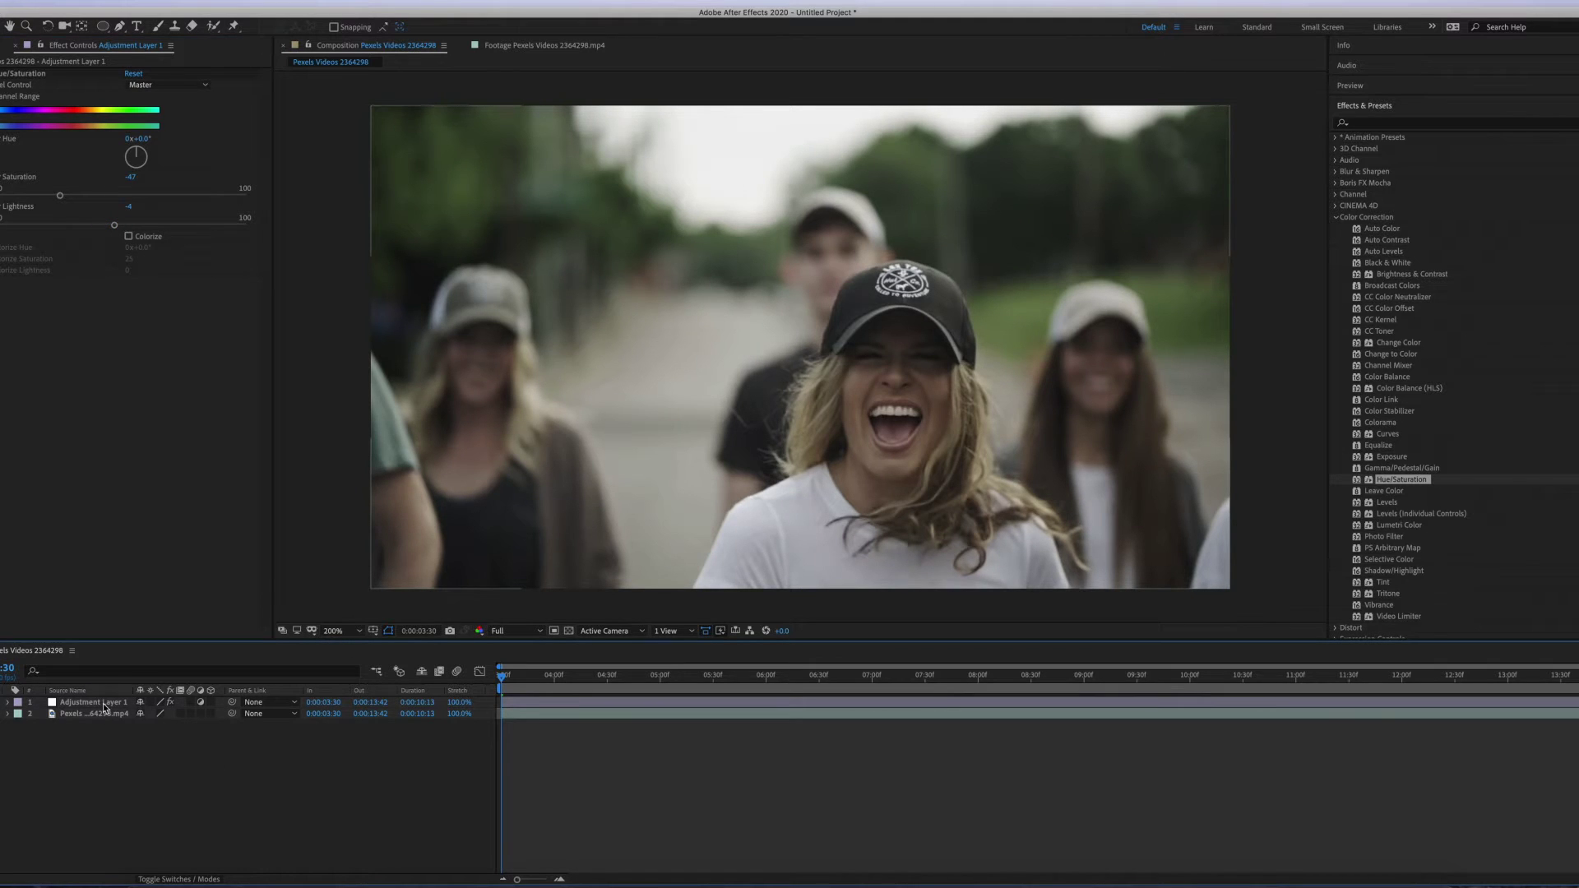
click(104, 704)
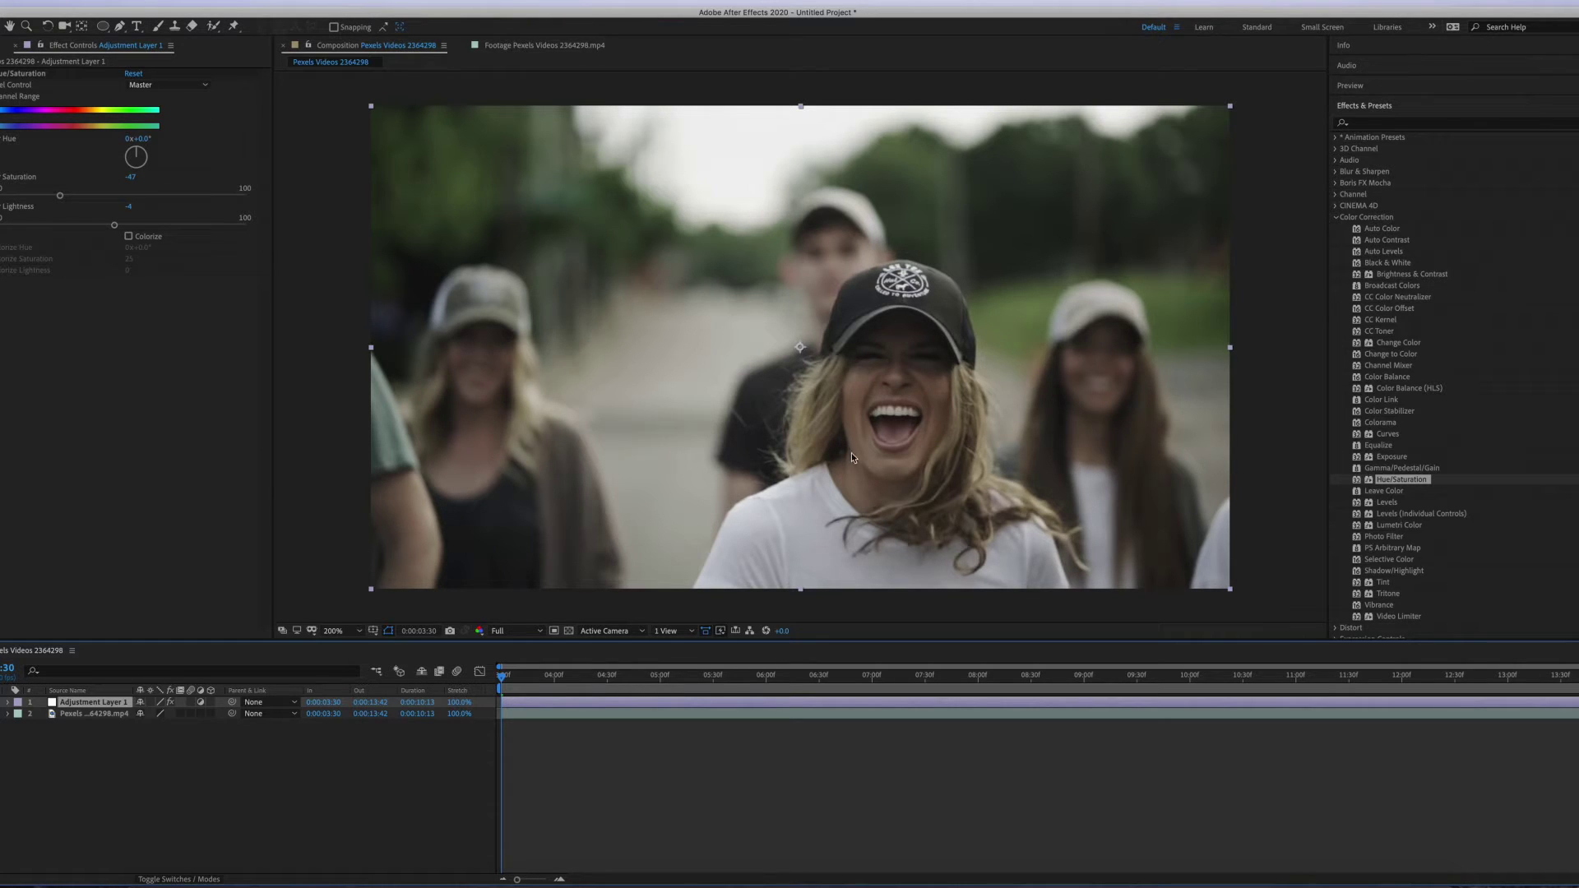
Draw an elliptical mask over the woman's face on Adjustment Layer 1 and nudge it slightly left
click(106, 30)
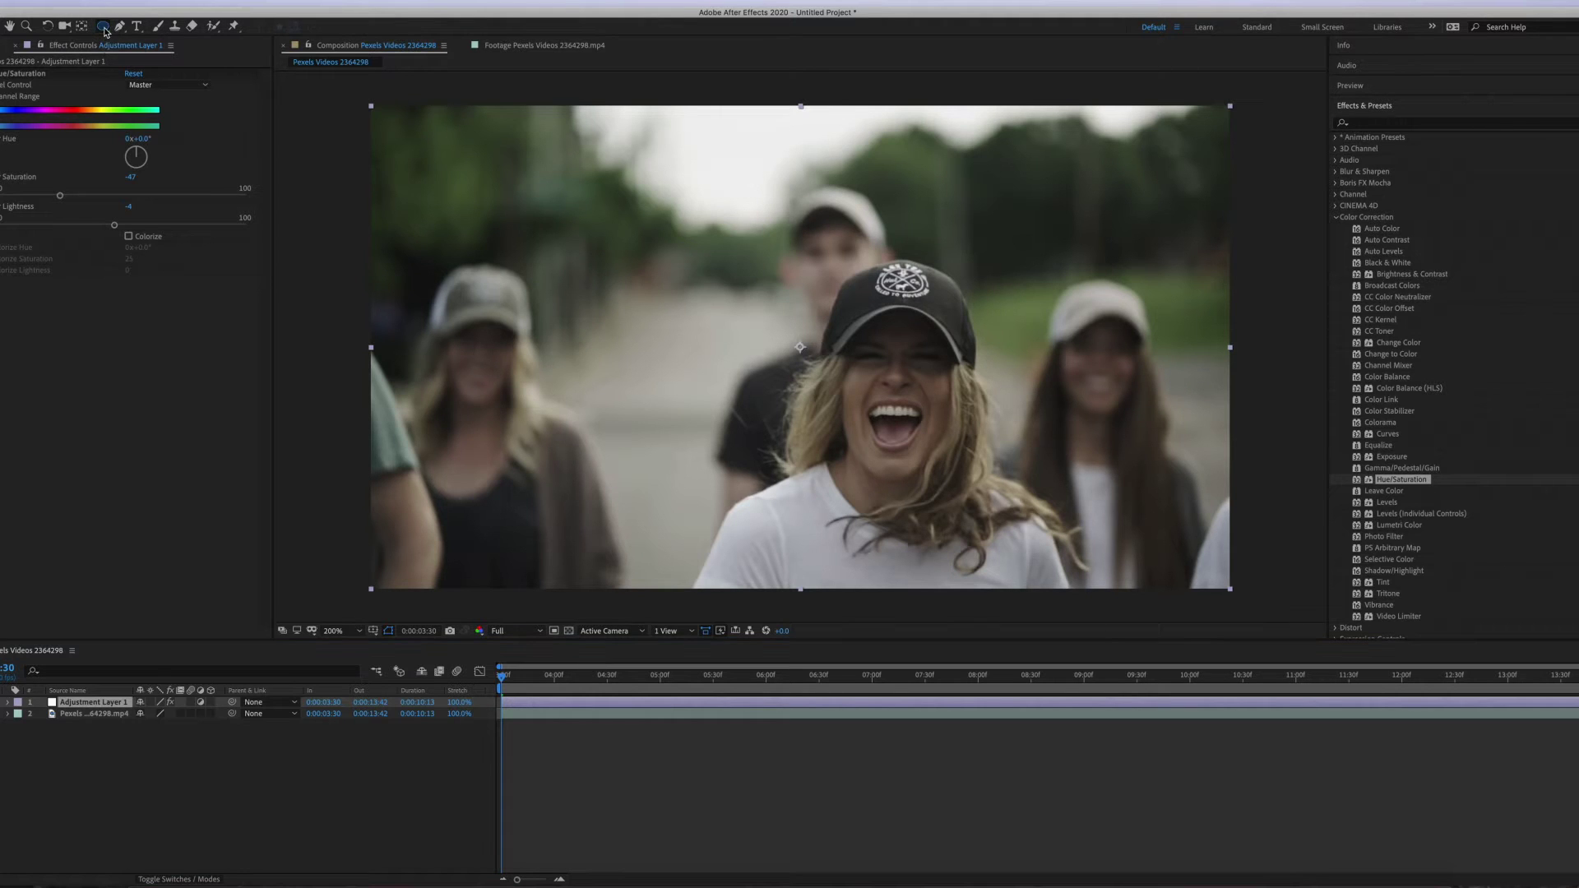
drag(845, 308, 959, 482)
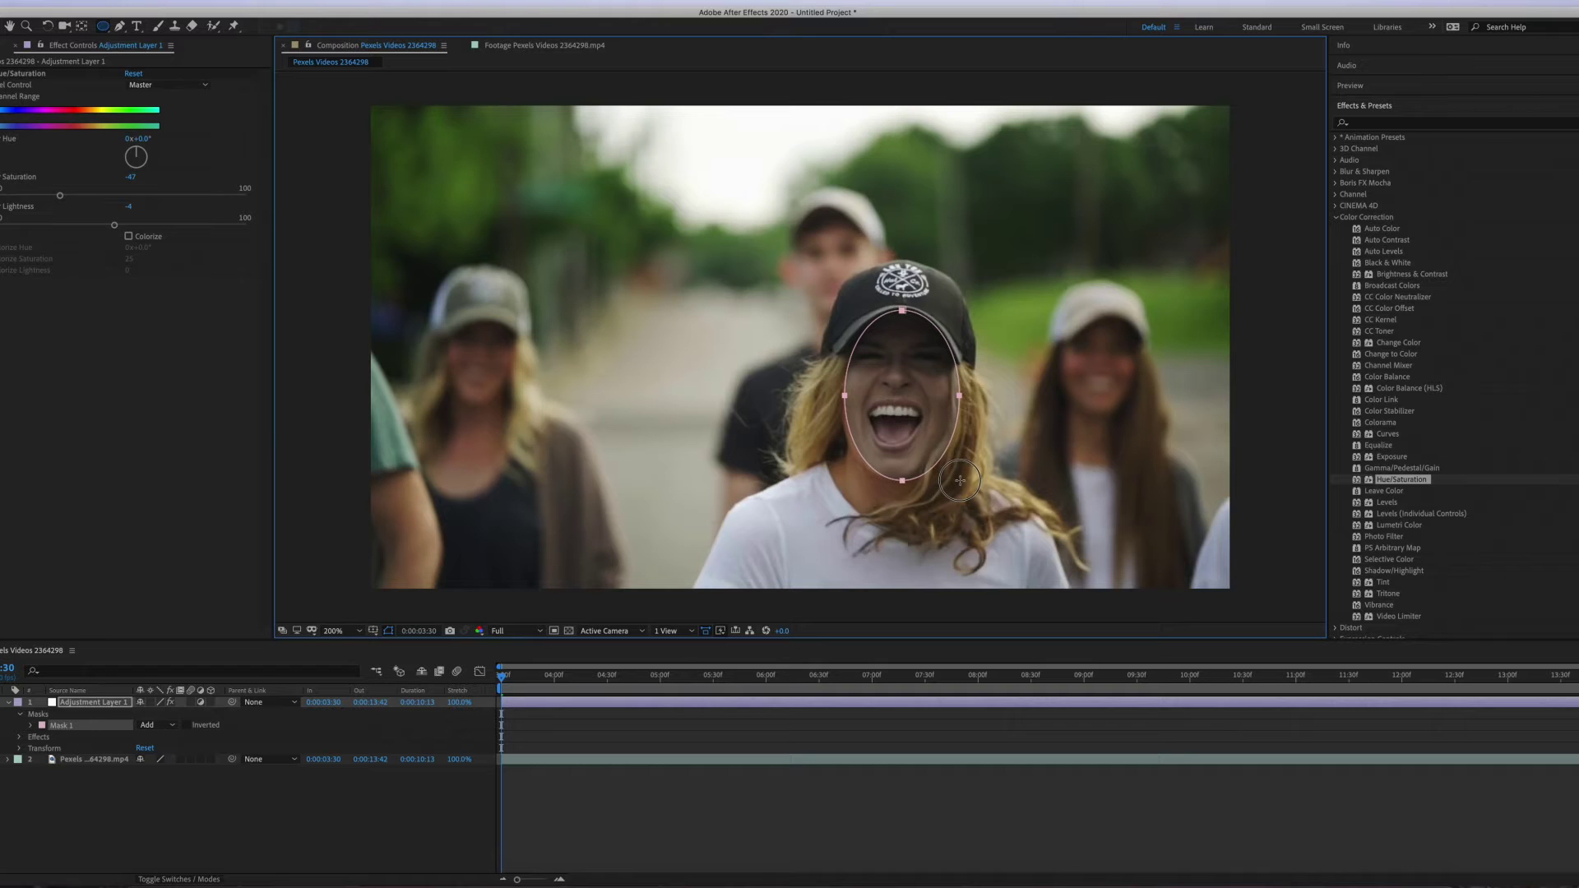
click(3, 26)
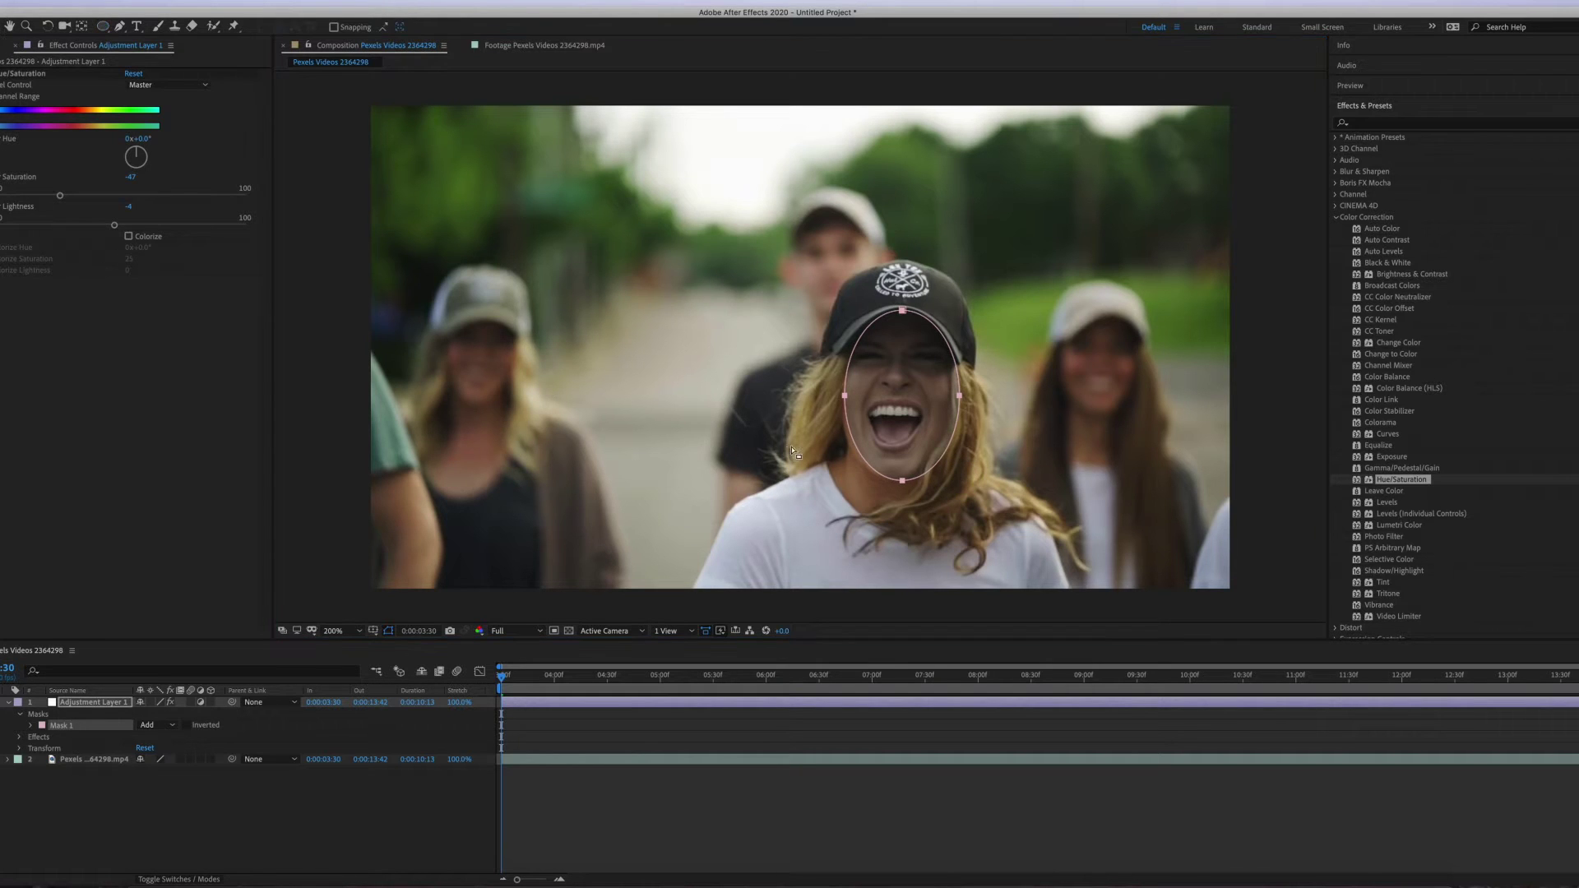
drag(848, 401, 843, 400)
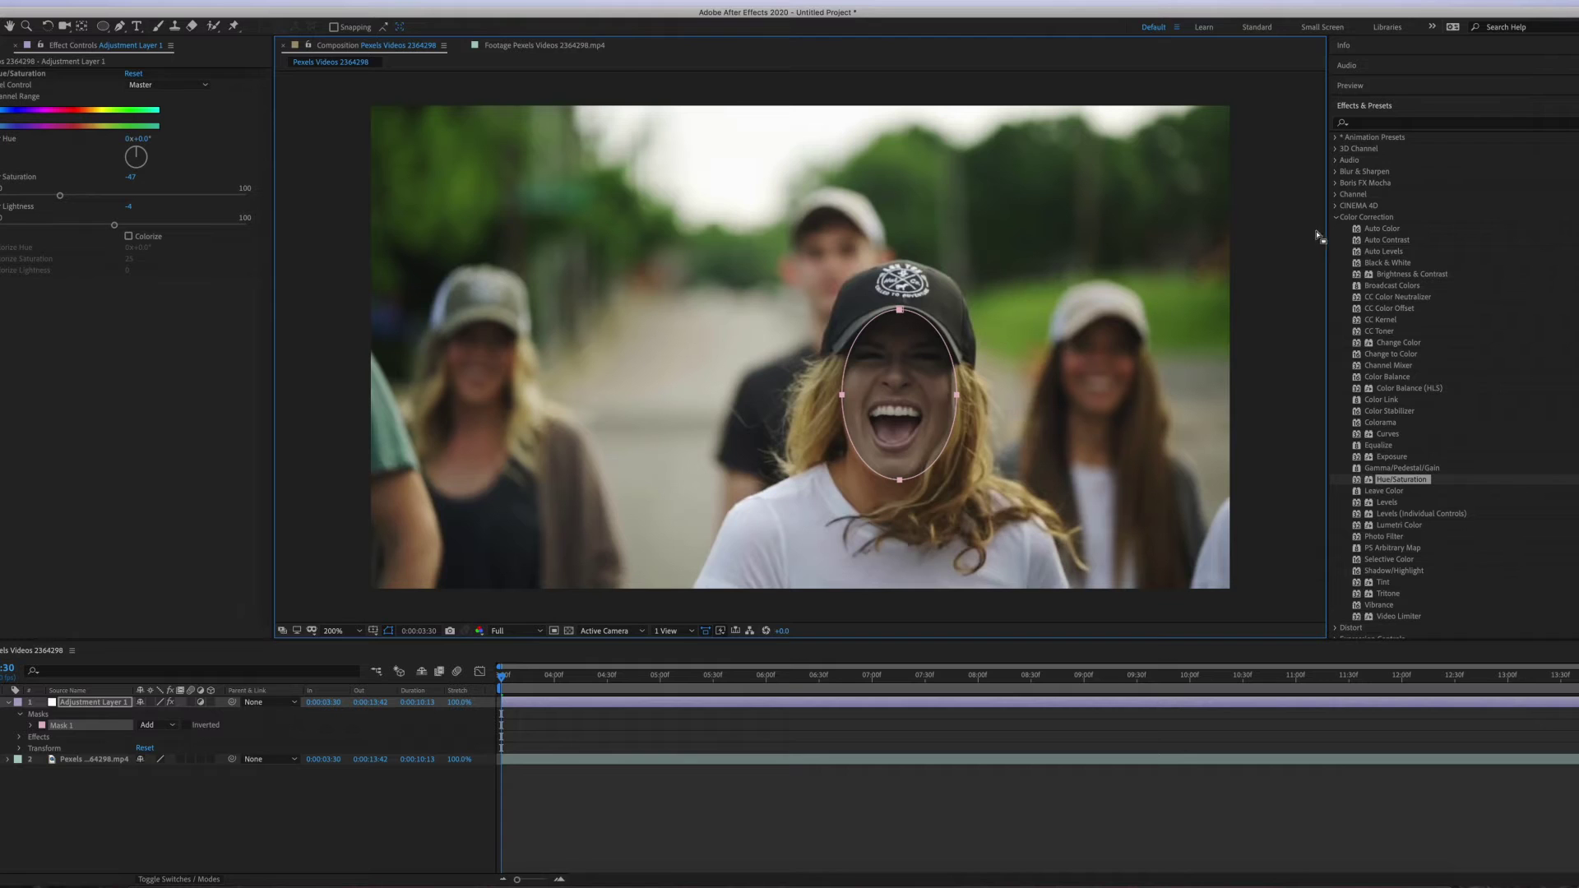
click(1336, 216)
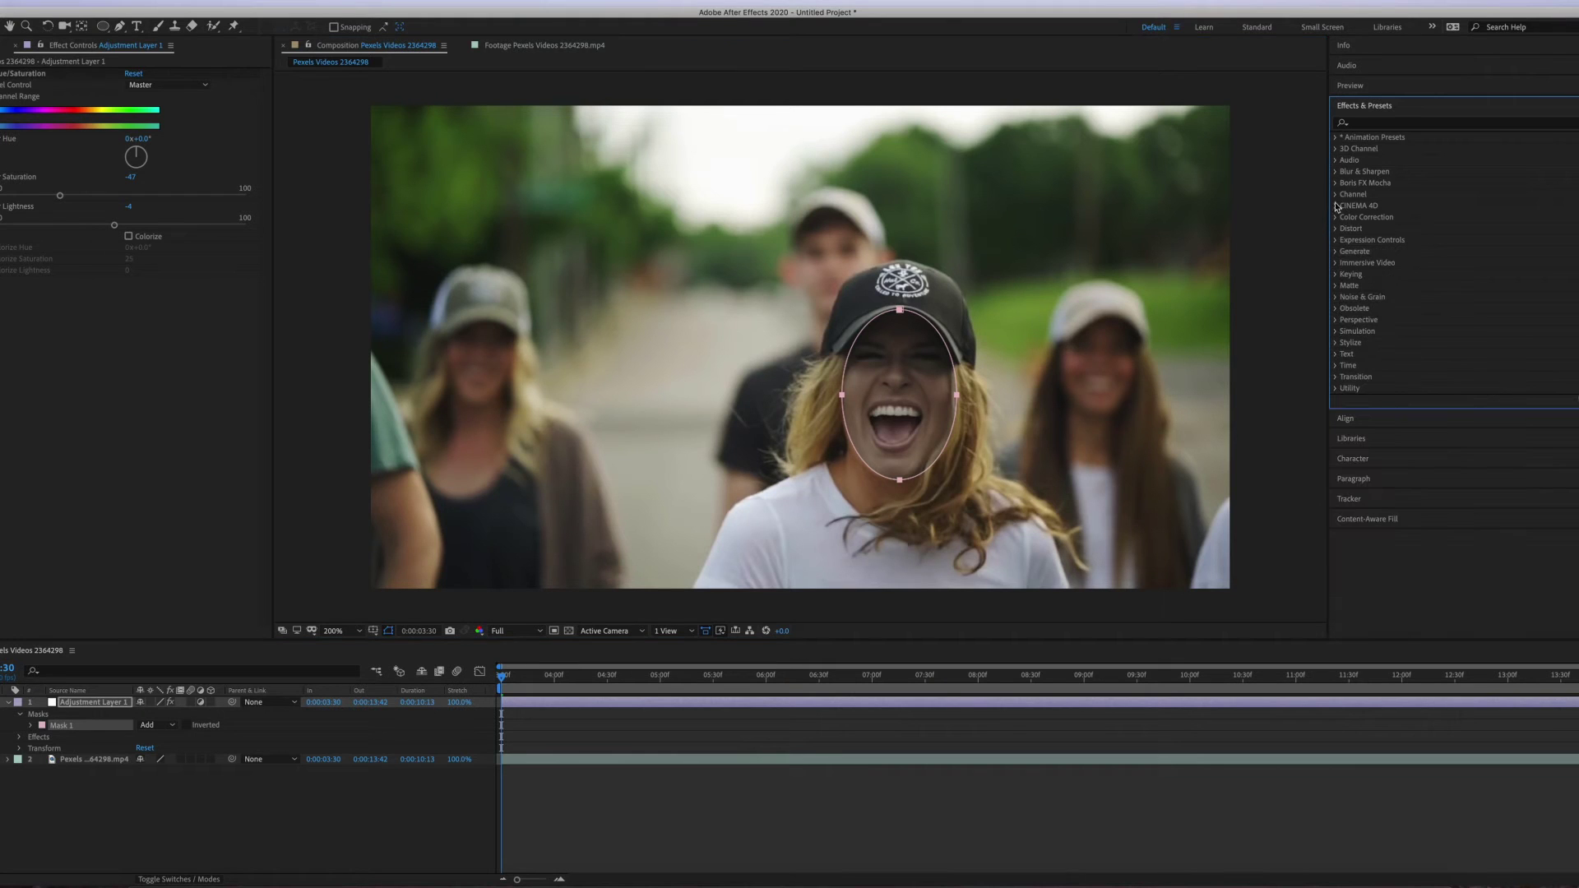
Bring up the mask tracking options and select the adjustment layer
click(1349, 499)
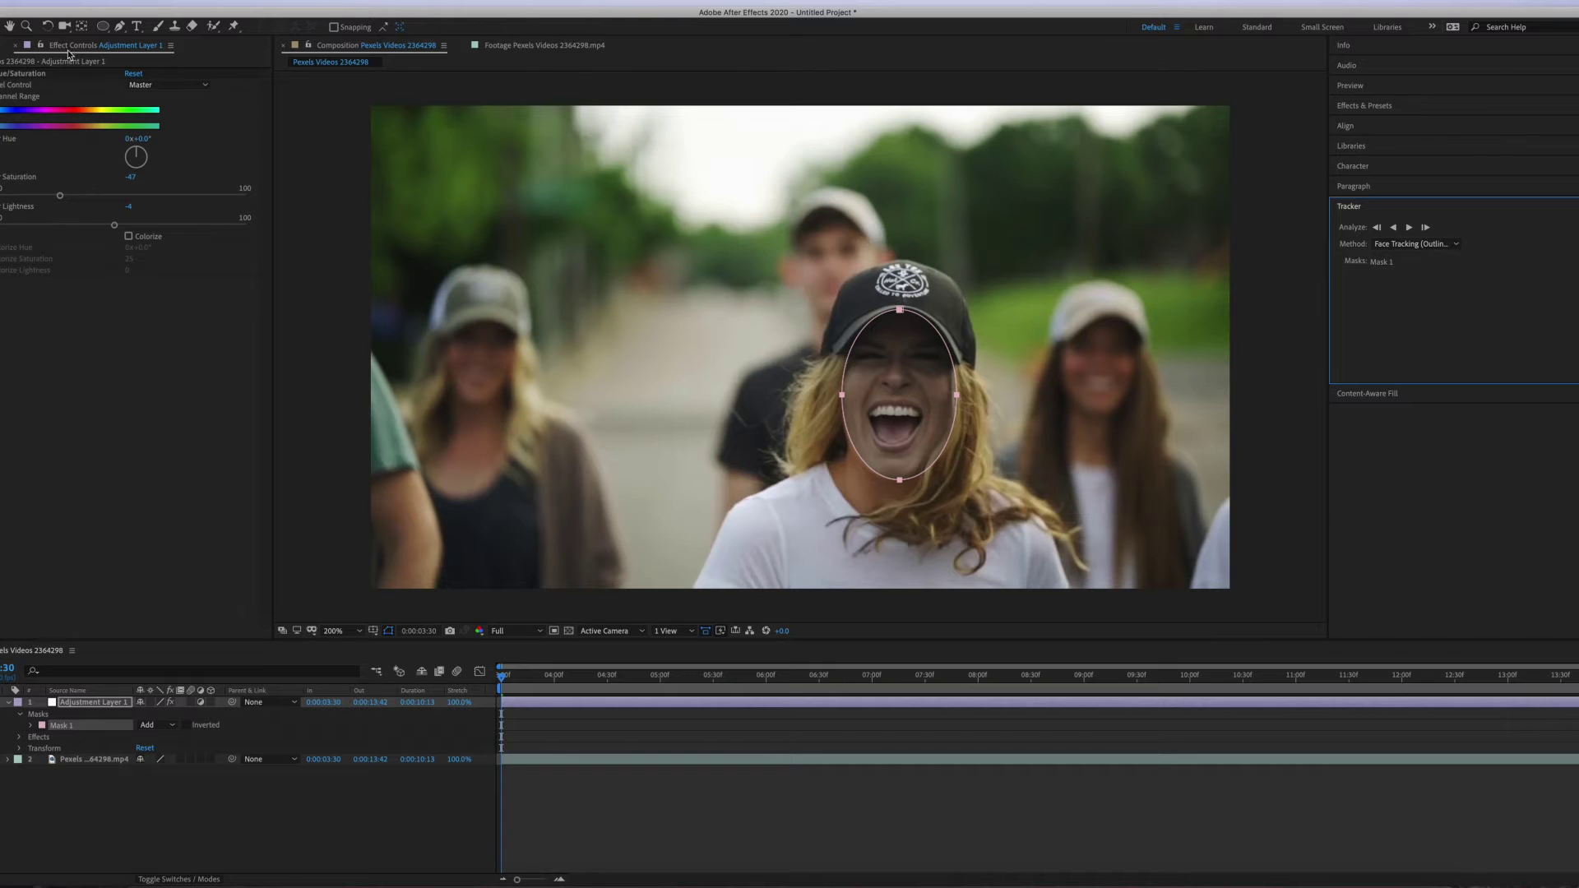
click(341, 1)
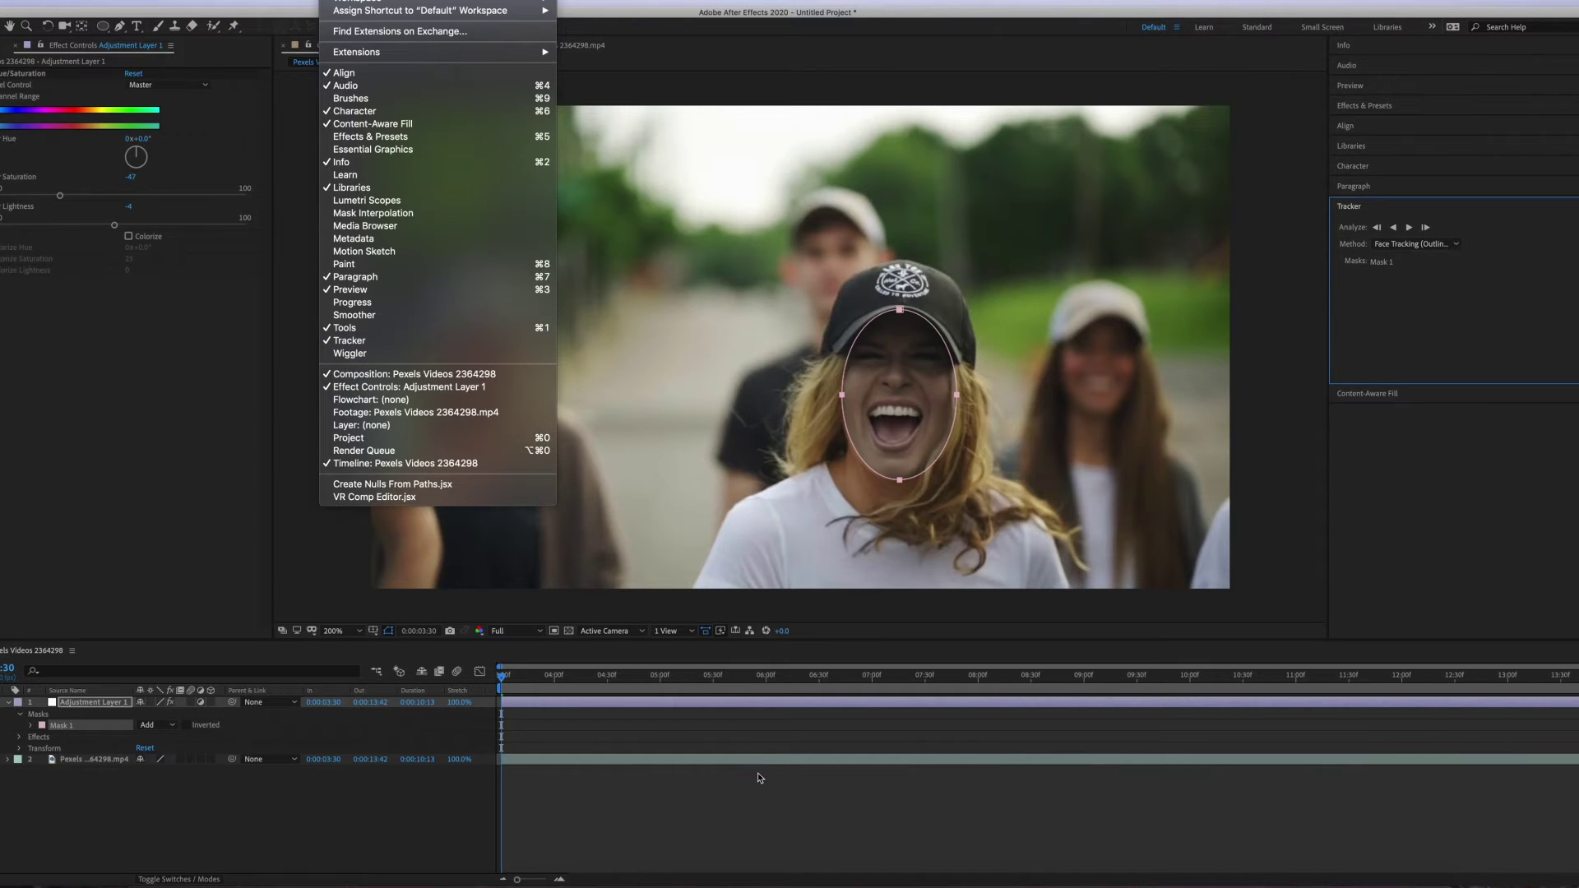
click(759, 776)
click(99, 759)
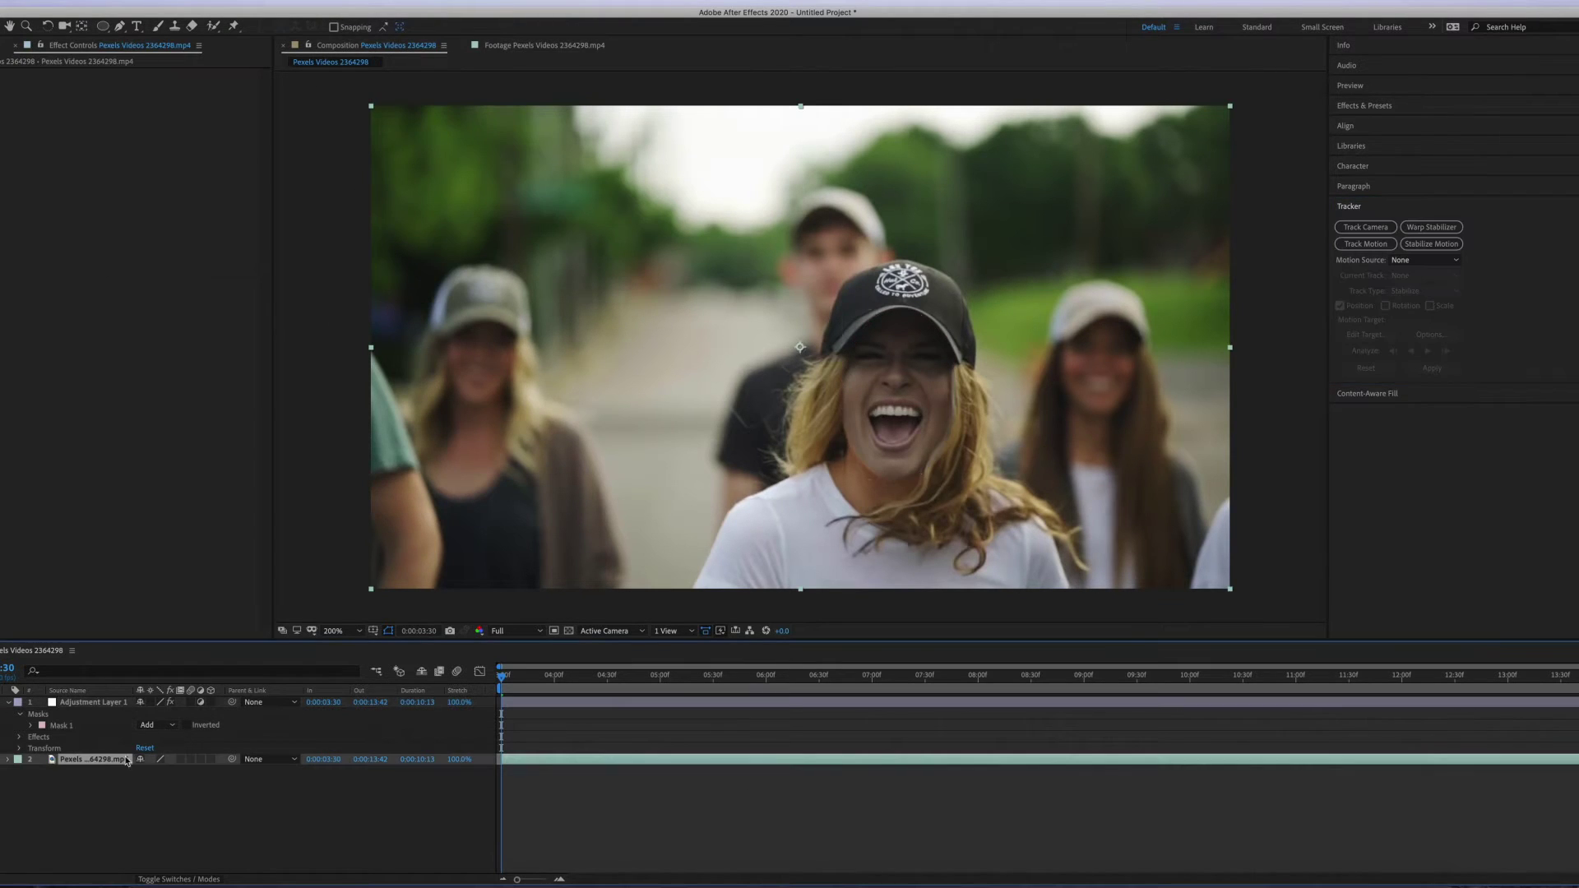
click(100, 704)
With Mask 1 selected, set the tracking method to Face Tracking (Outline Only) and track forward
click(61, 725)
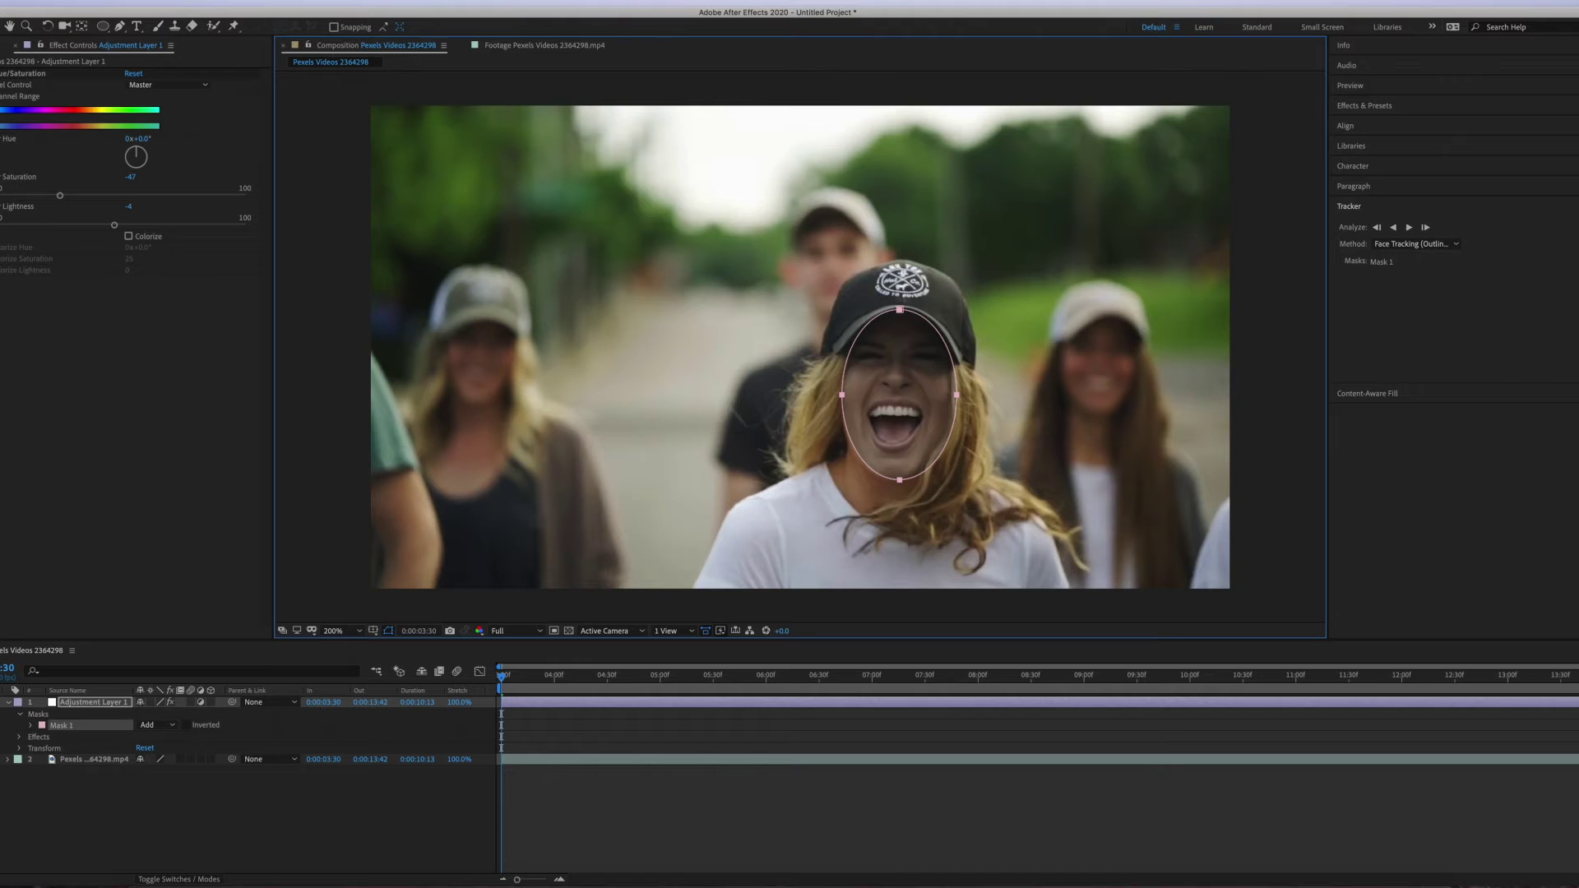
click(1422, 245)
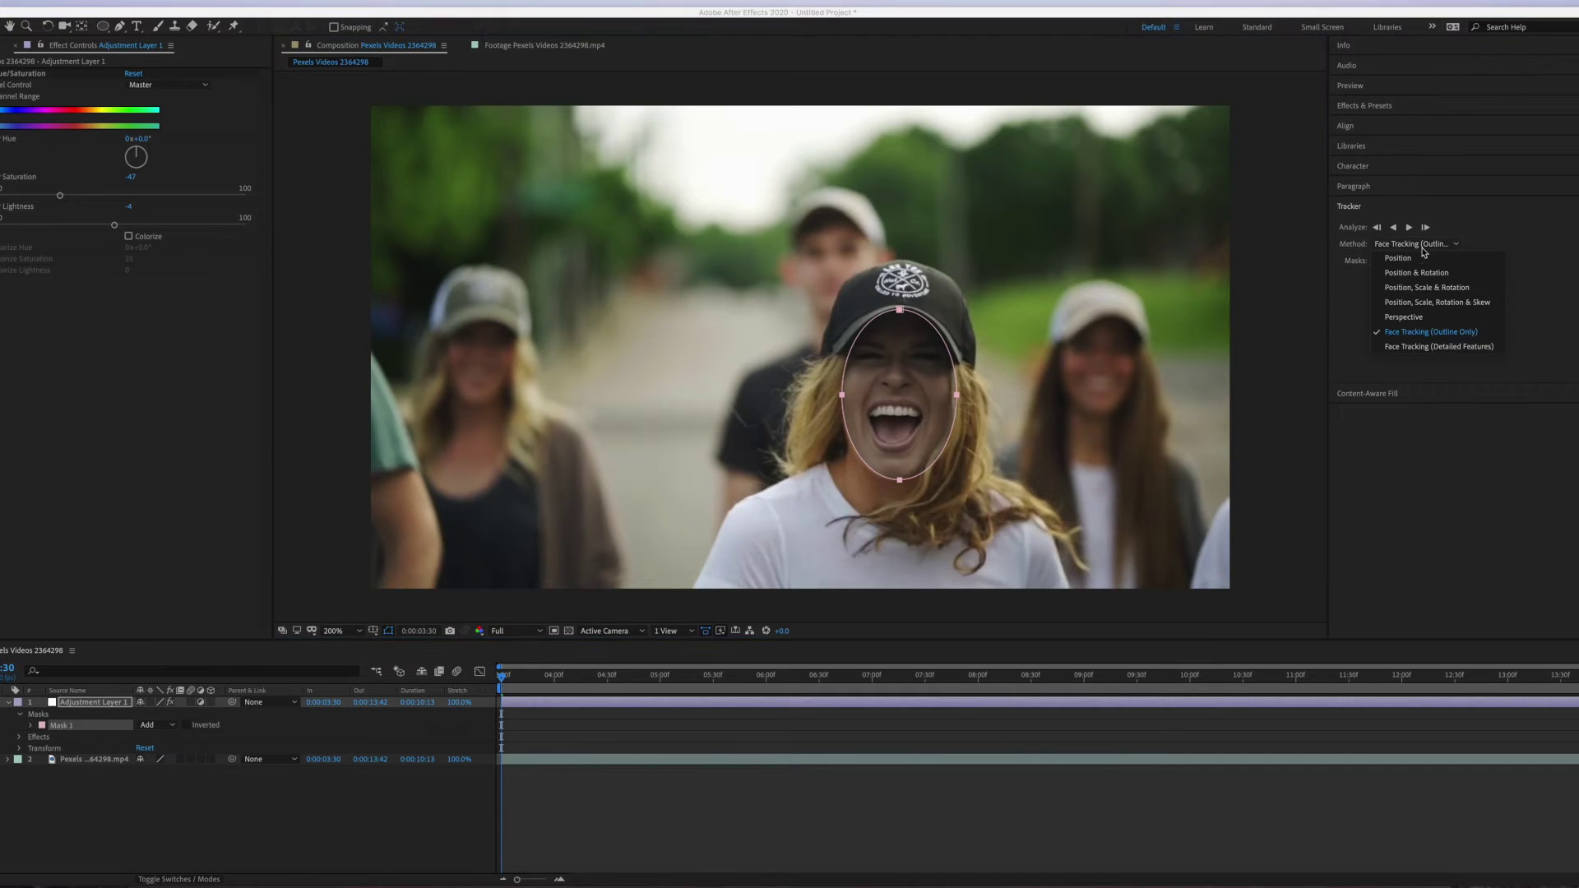
click(1424, 333)
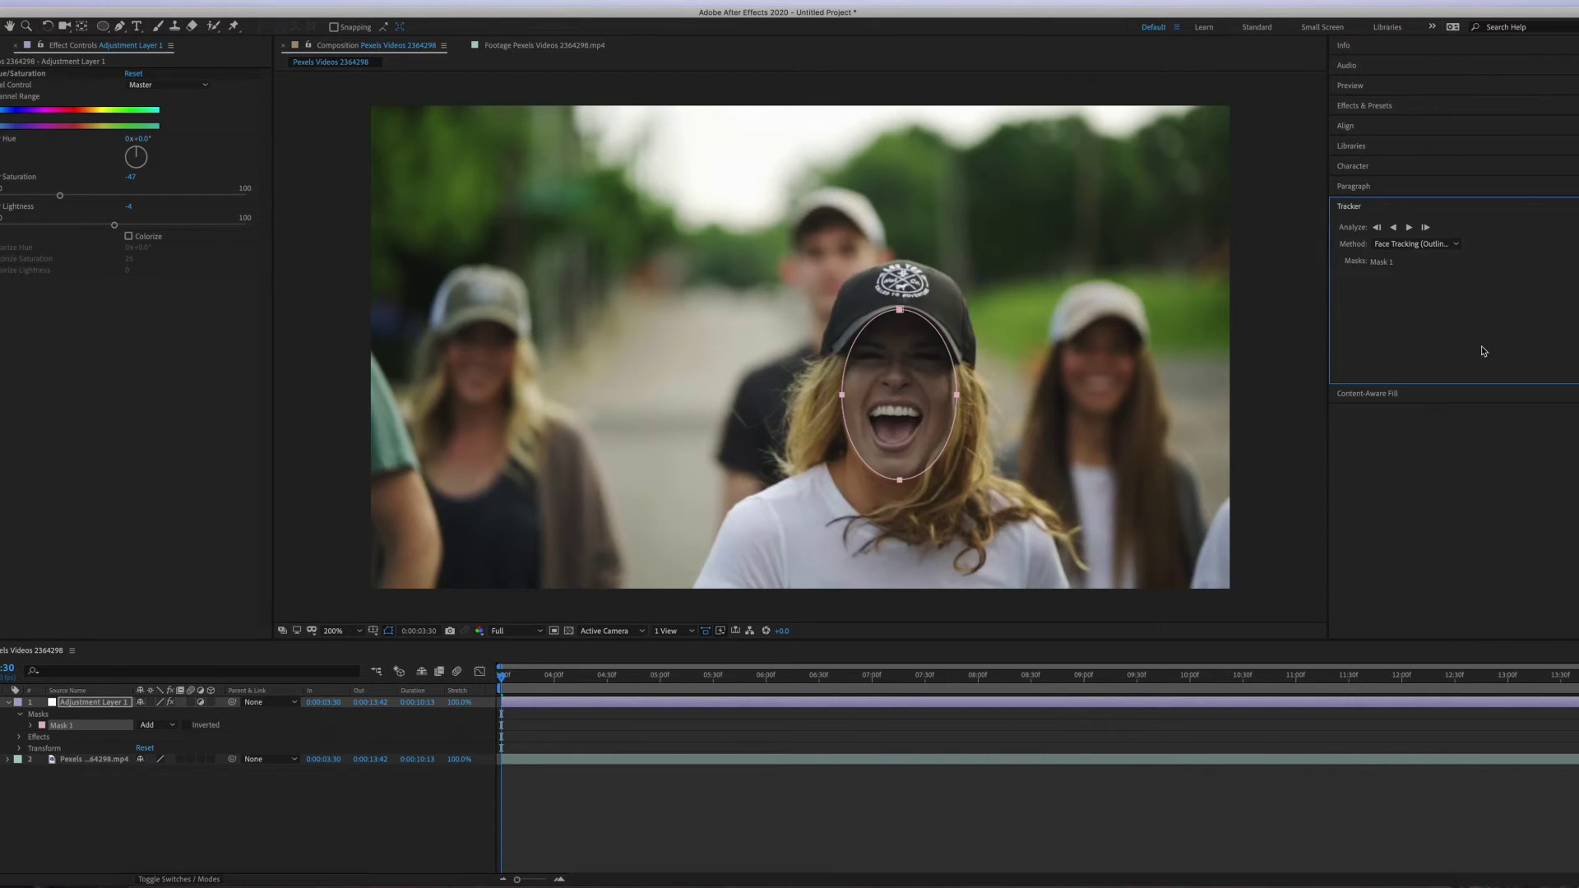
click(1409, 229)
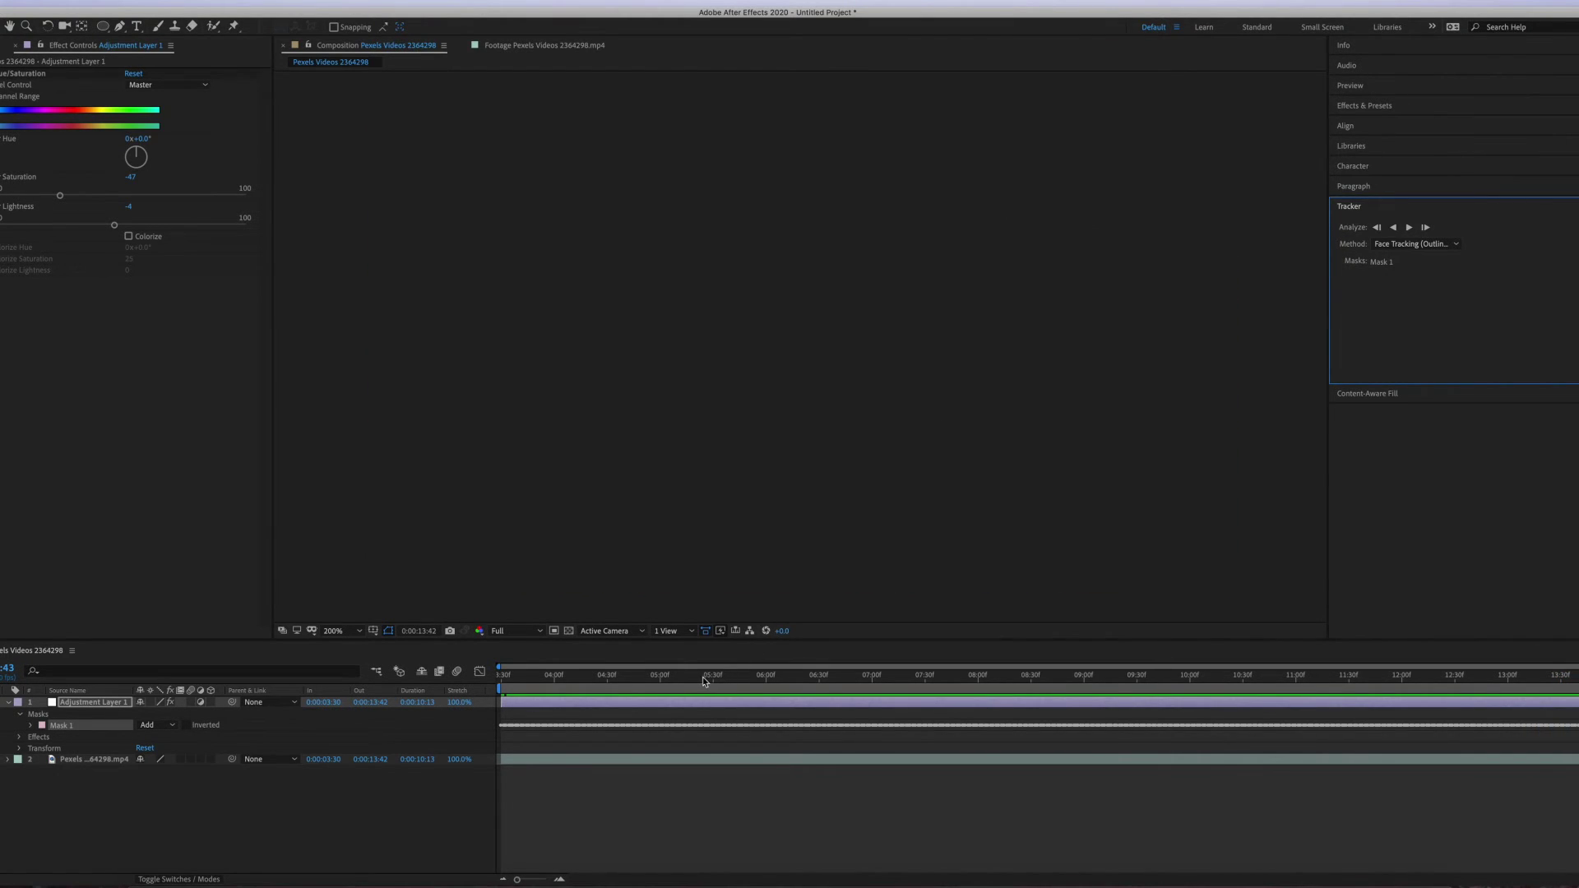
Move the playhead back to the clip's first frame at 3:30
click(469, 671)
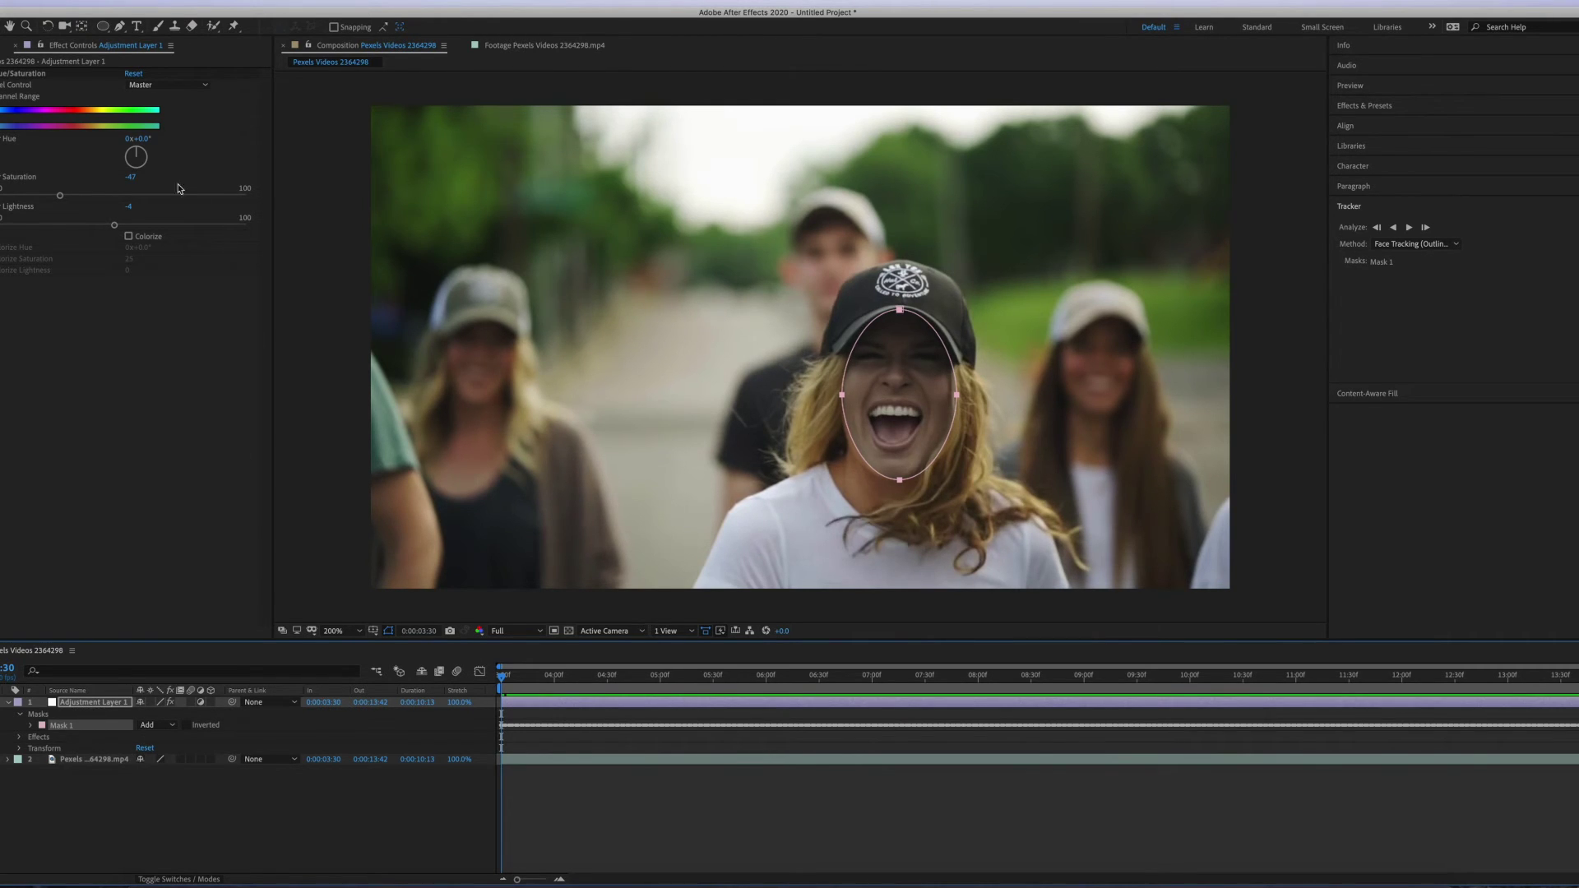
Invert Mask 1, deselect the layer, and zoom the viewer to 400% centred on the face
click(187, 725)
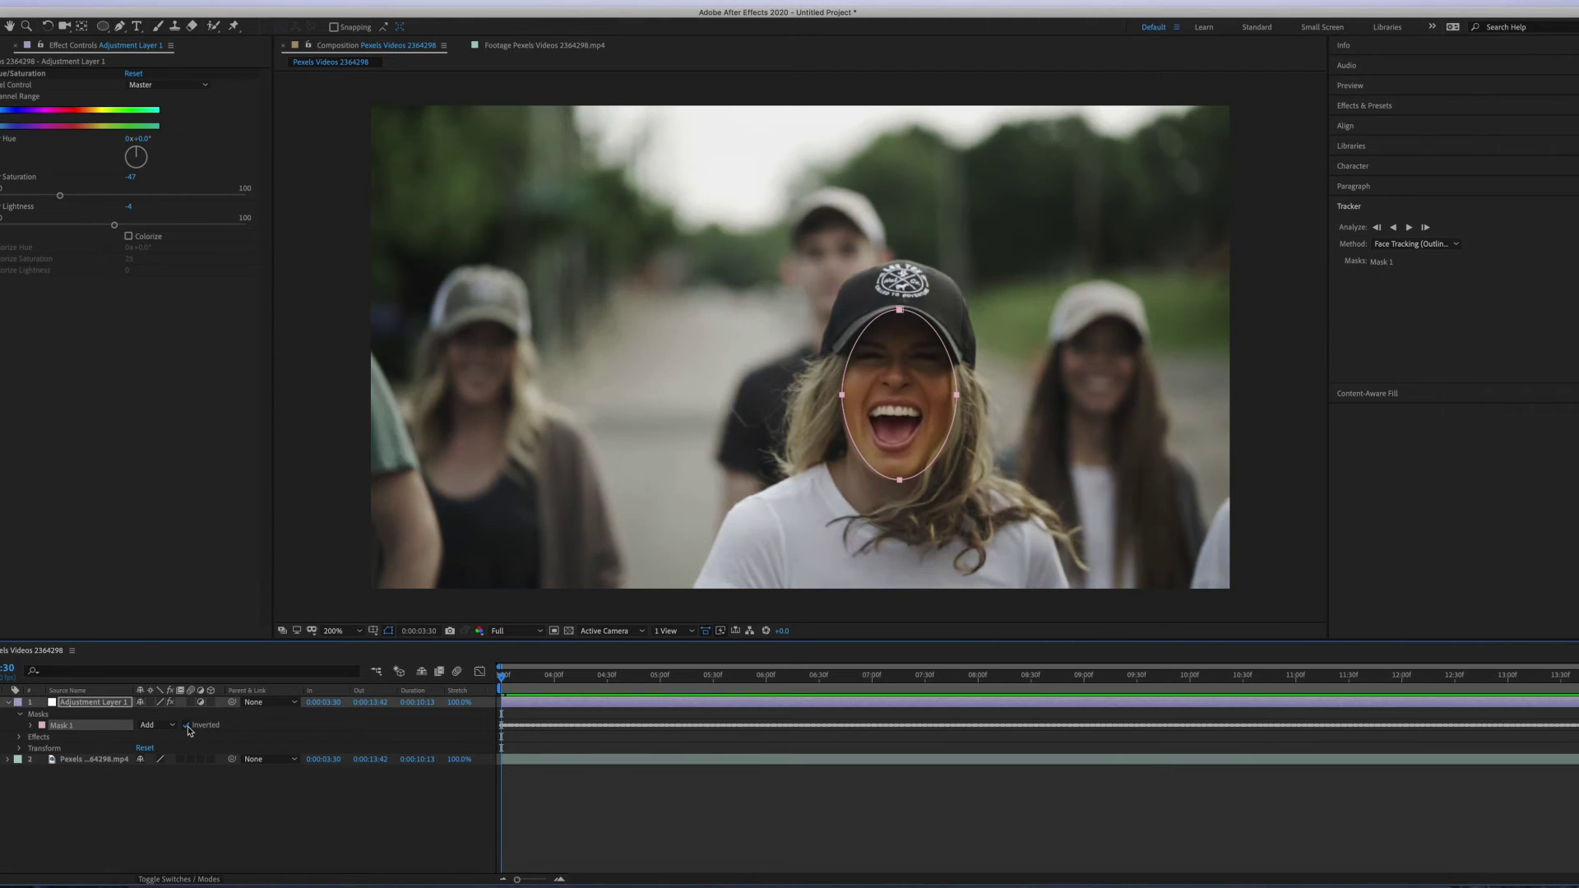
click(174, 809)
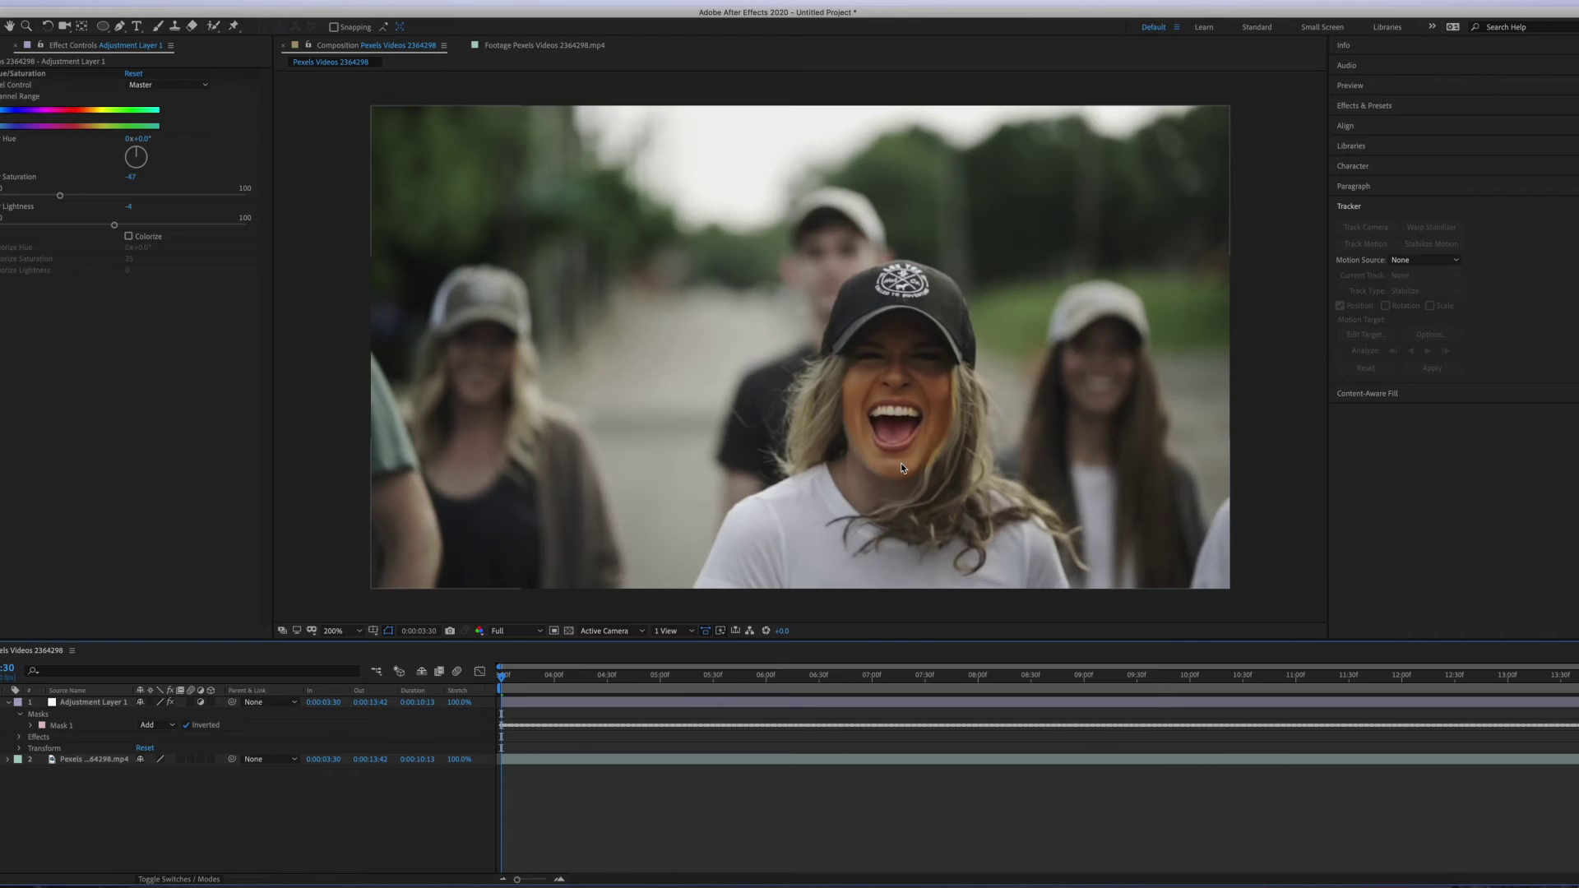
key(period)
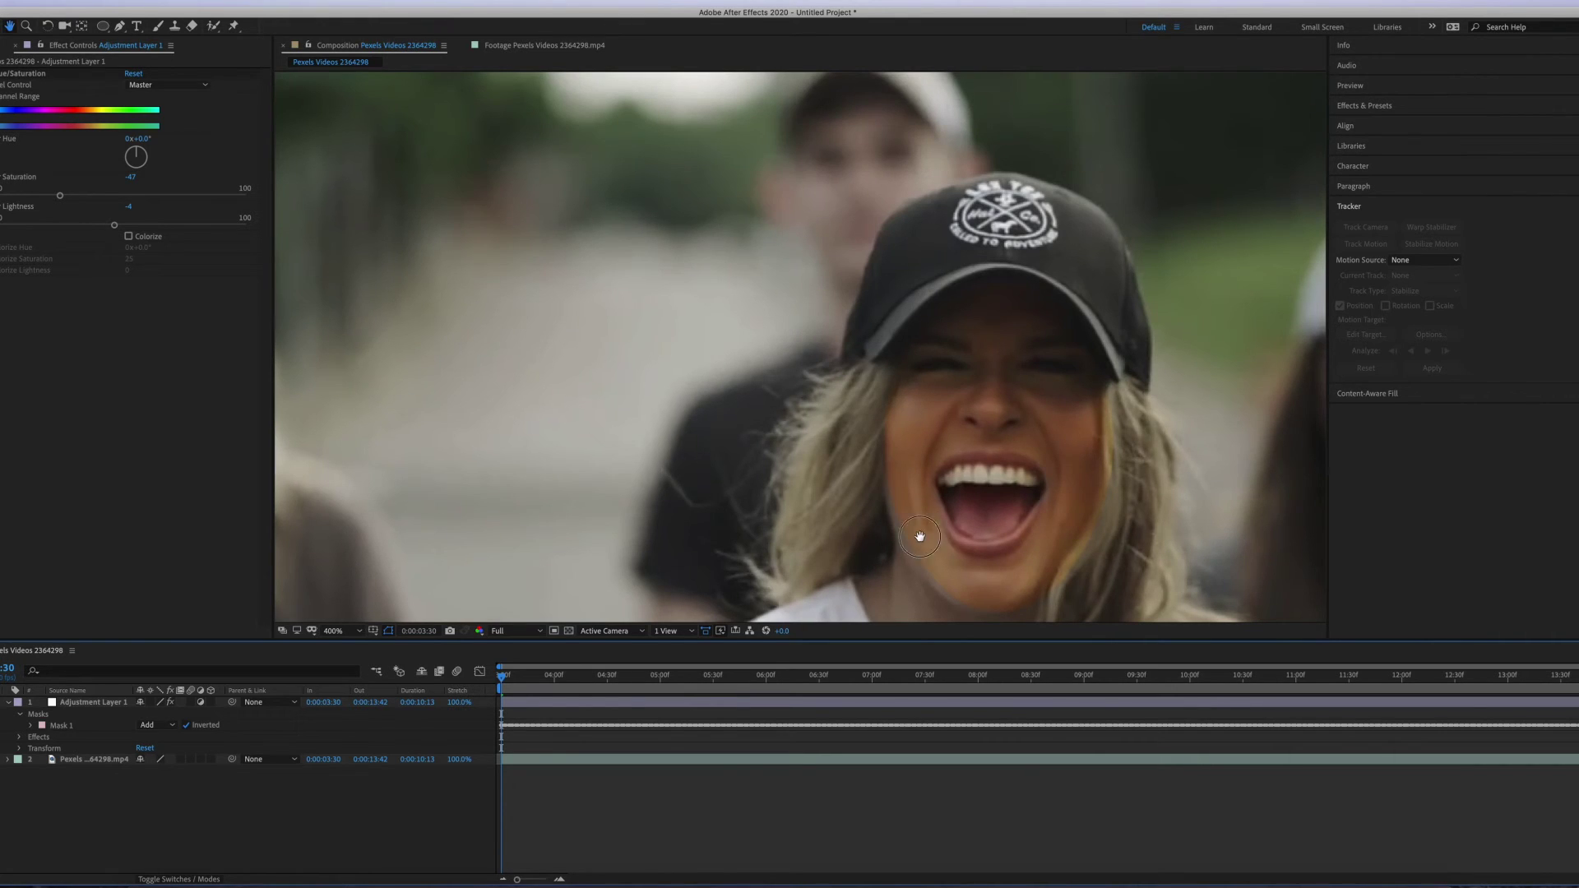
drag(923, 535, 849, 416)
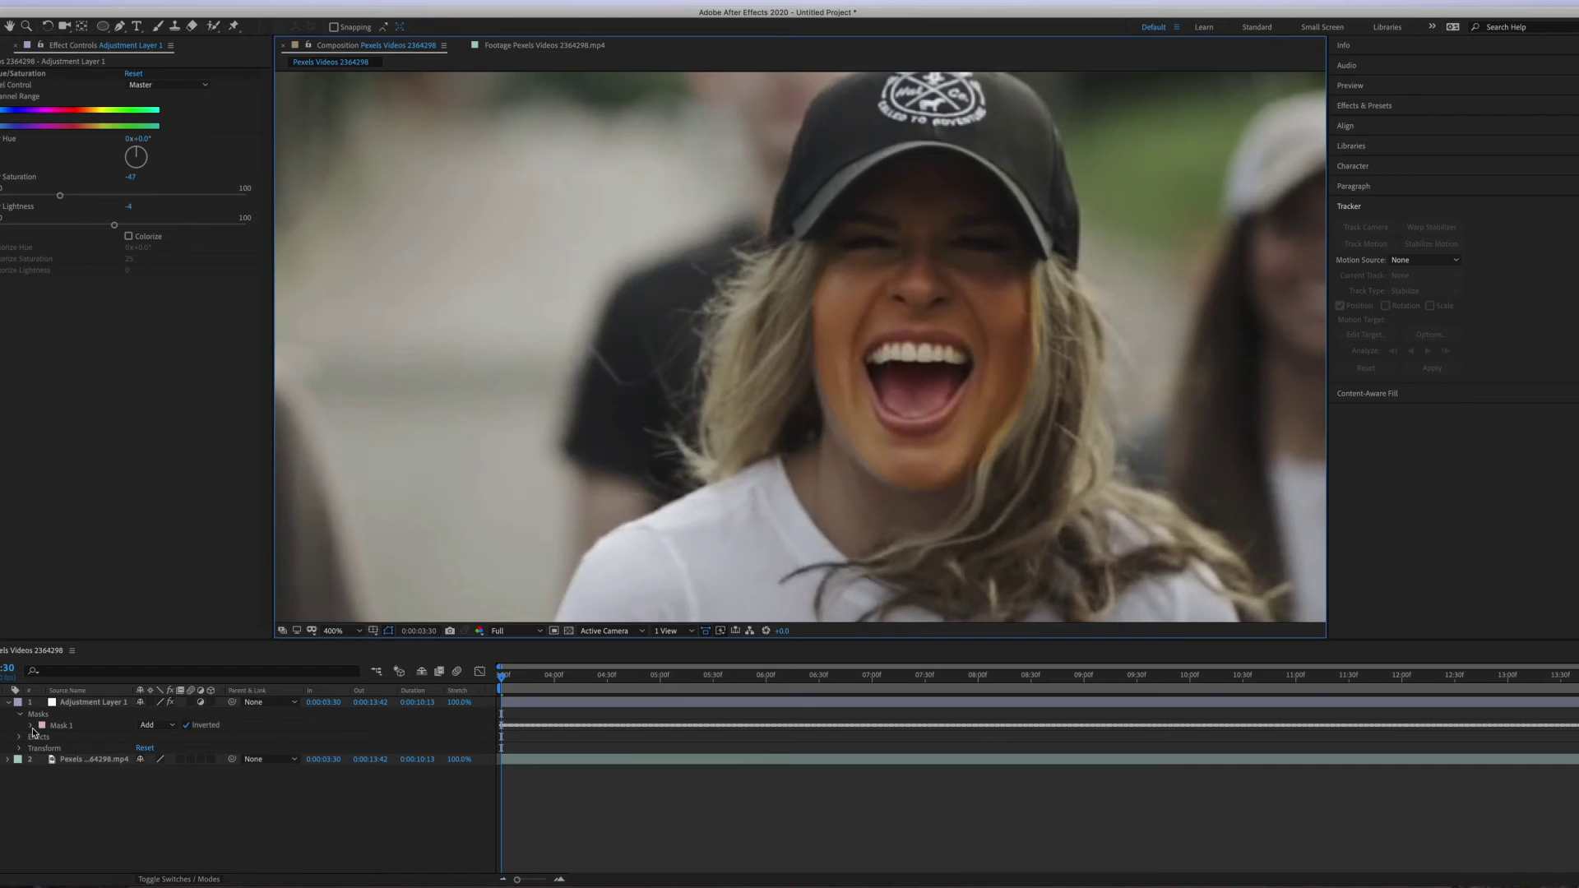
Set Mask 1's Mask Expansion to 5.0 pixels
click(32, 725)
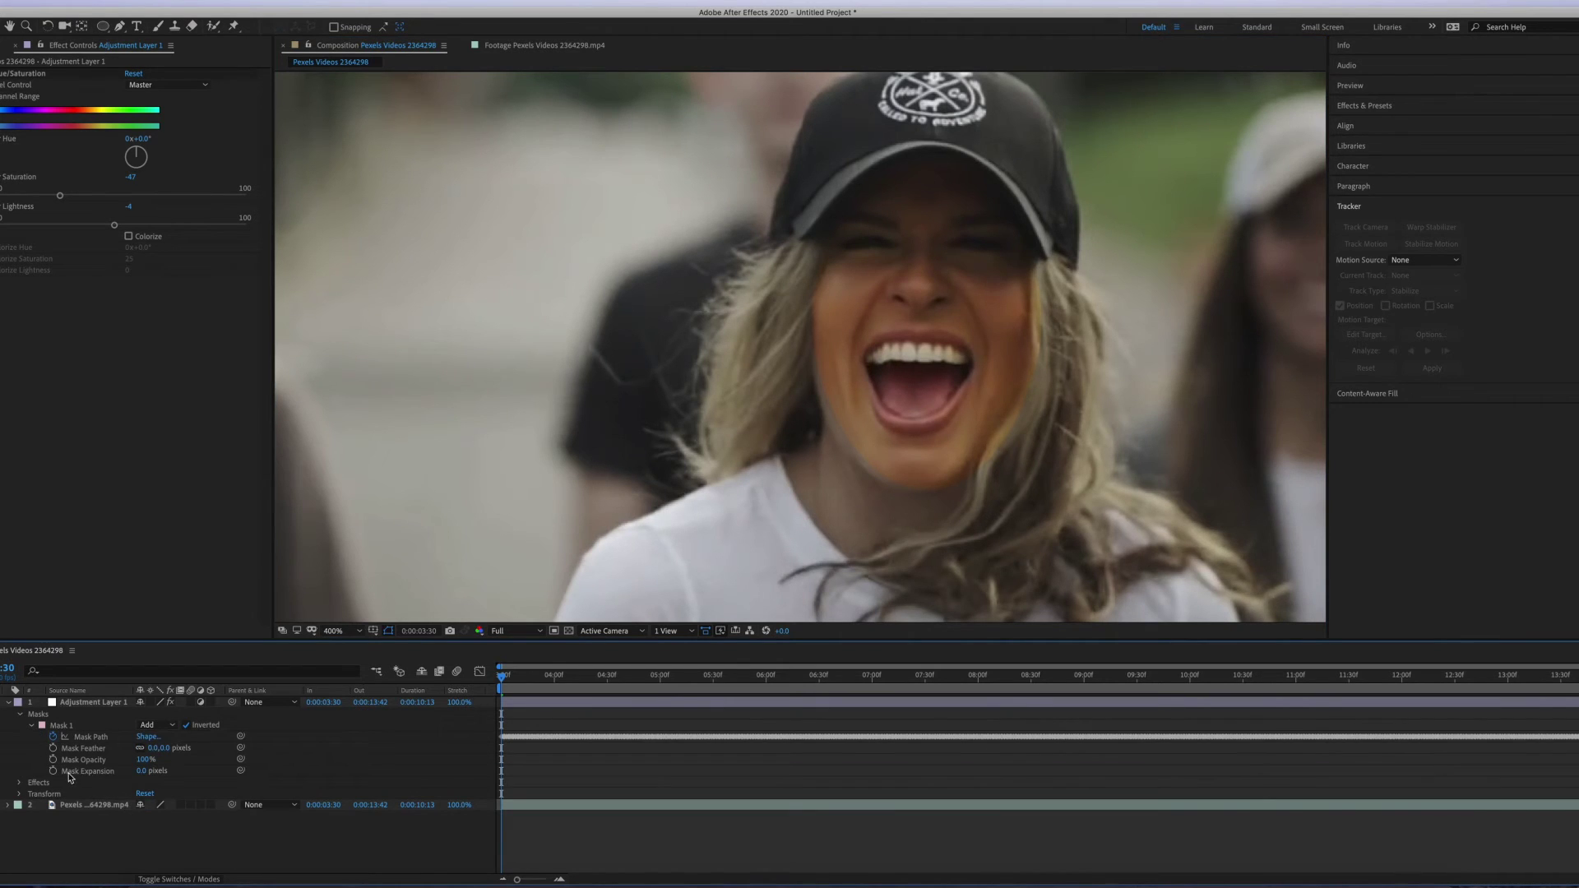
click(145, 772)
text(4)
key(Return)
click(145, 773)
key(Return)
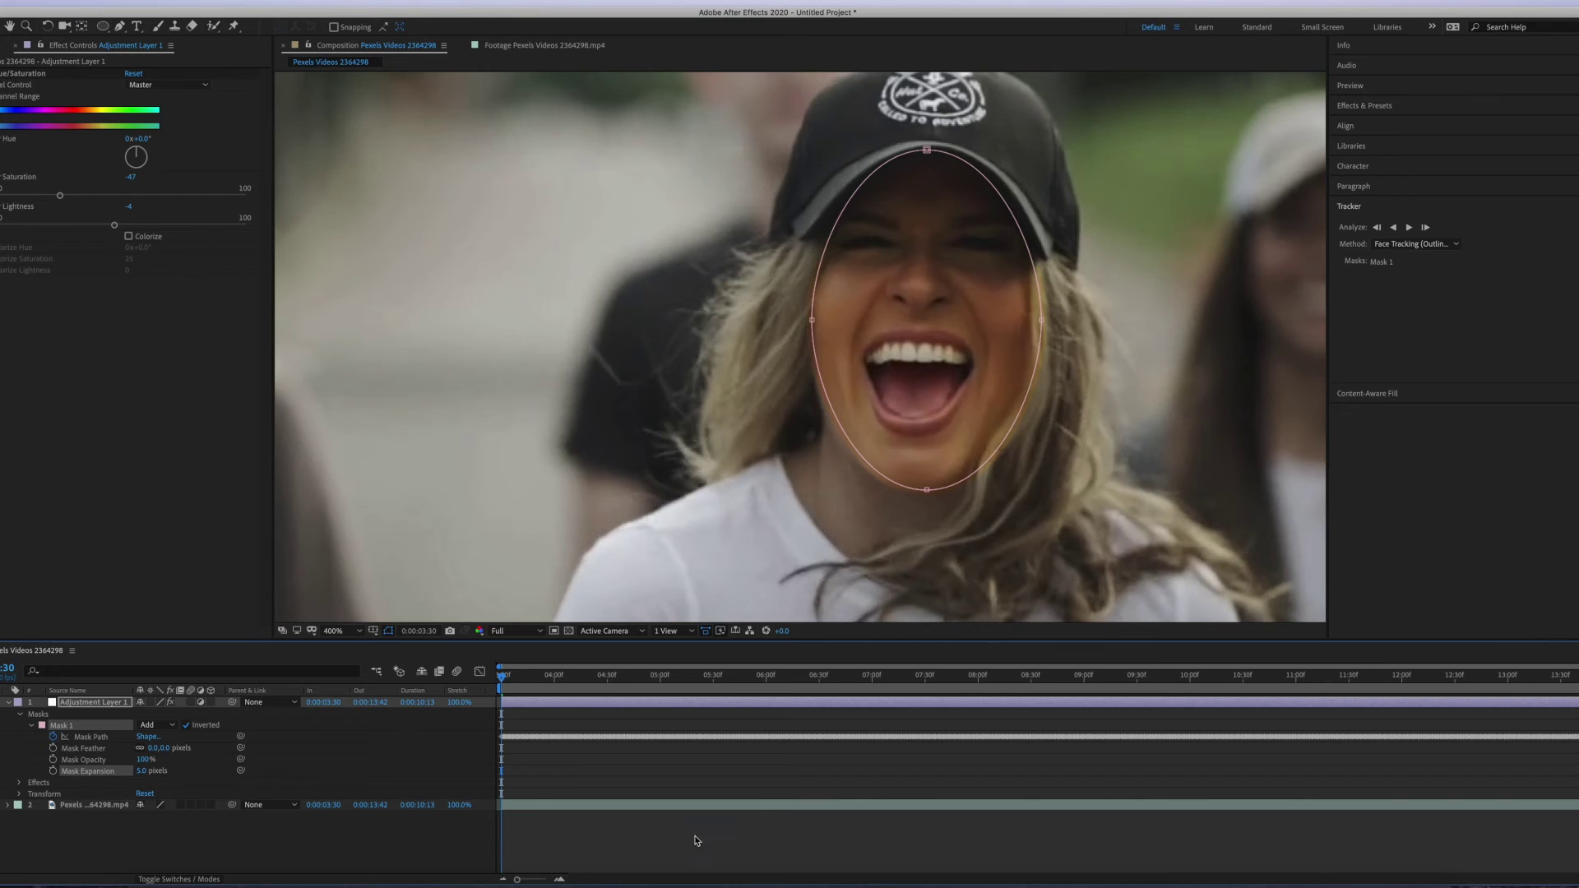
click(683, 834)
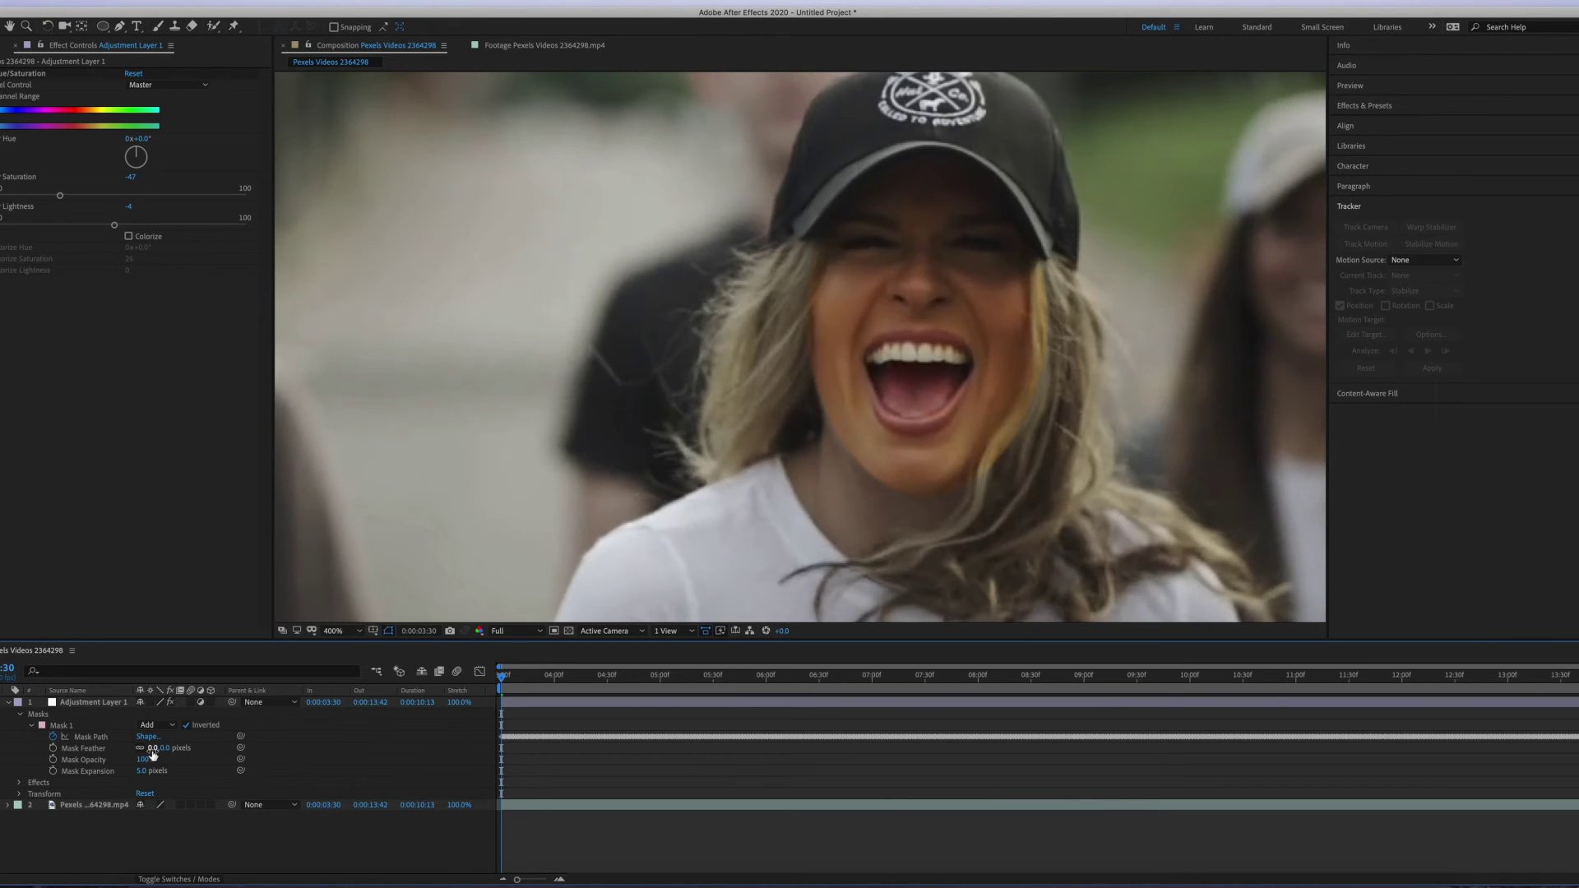
Feather the mask edge to 7.0 pixels and zoom the viewer back to 200%
drag(163, 752, 164, 749)
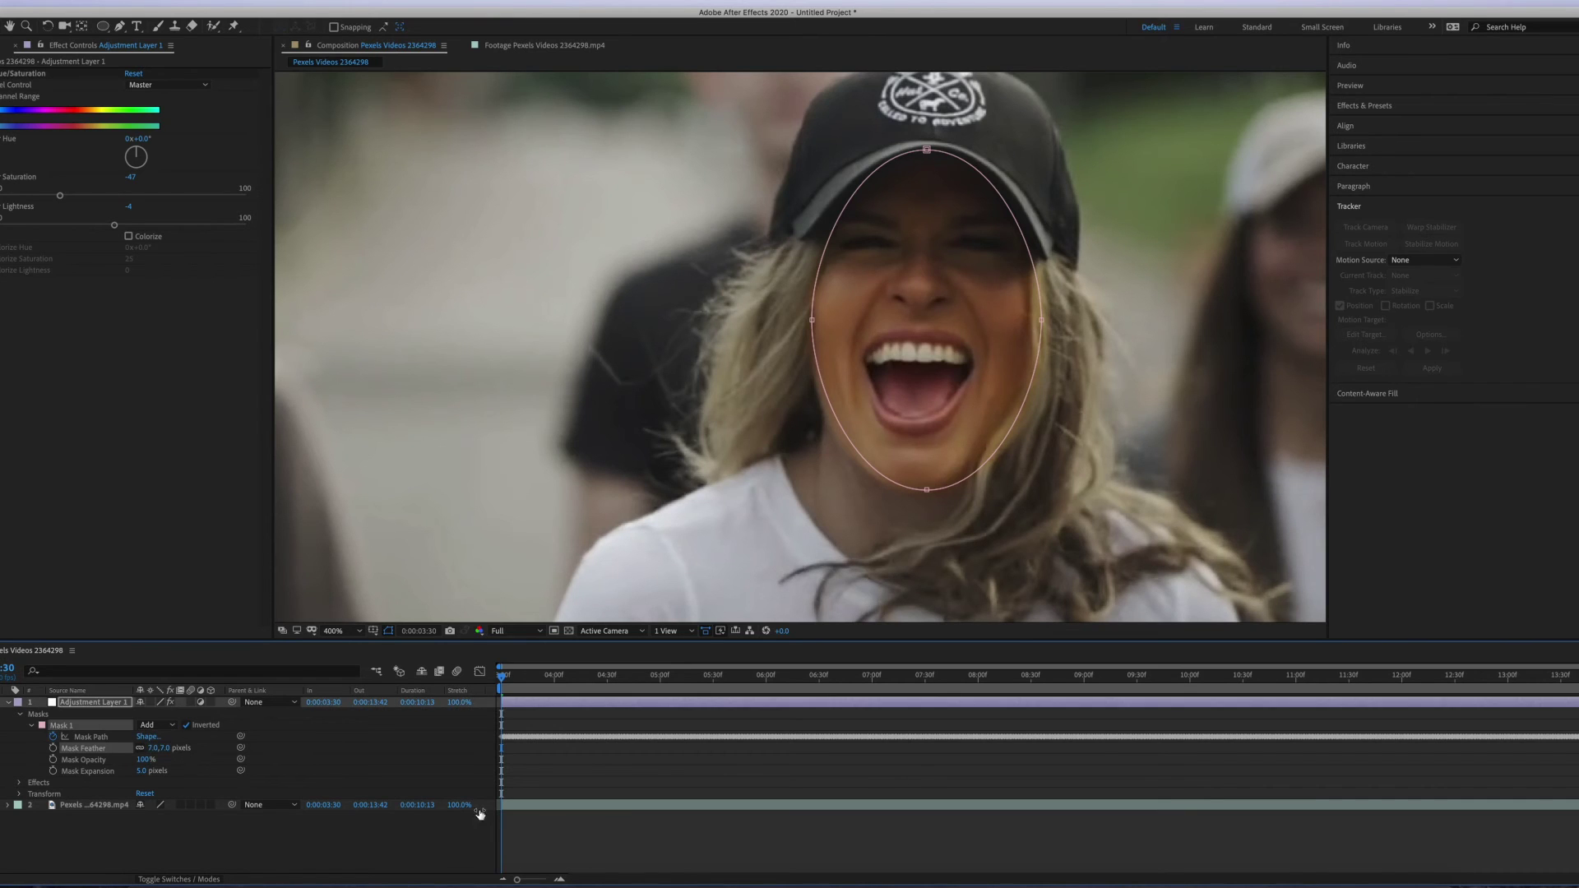
key(F2)
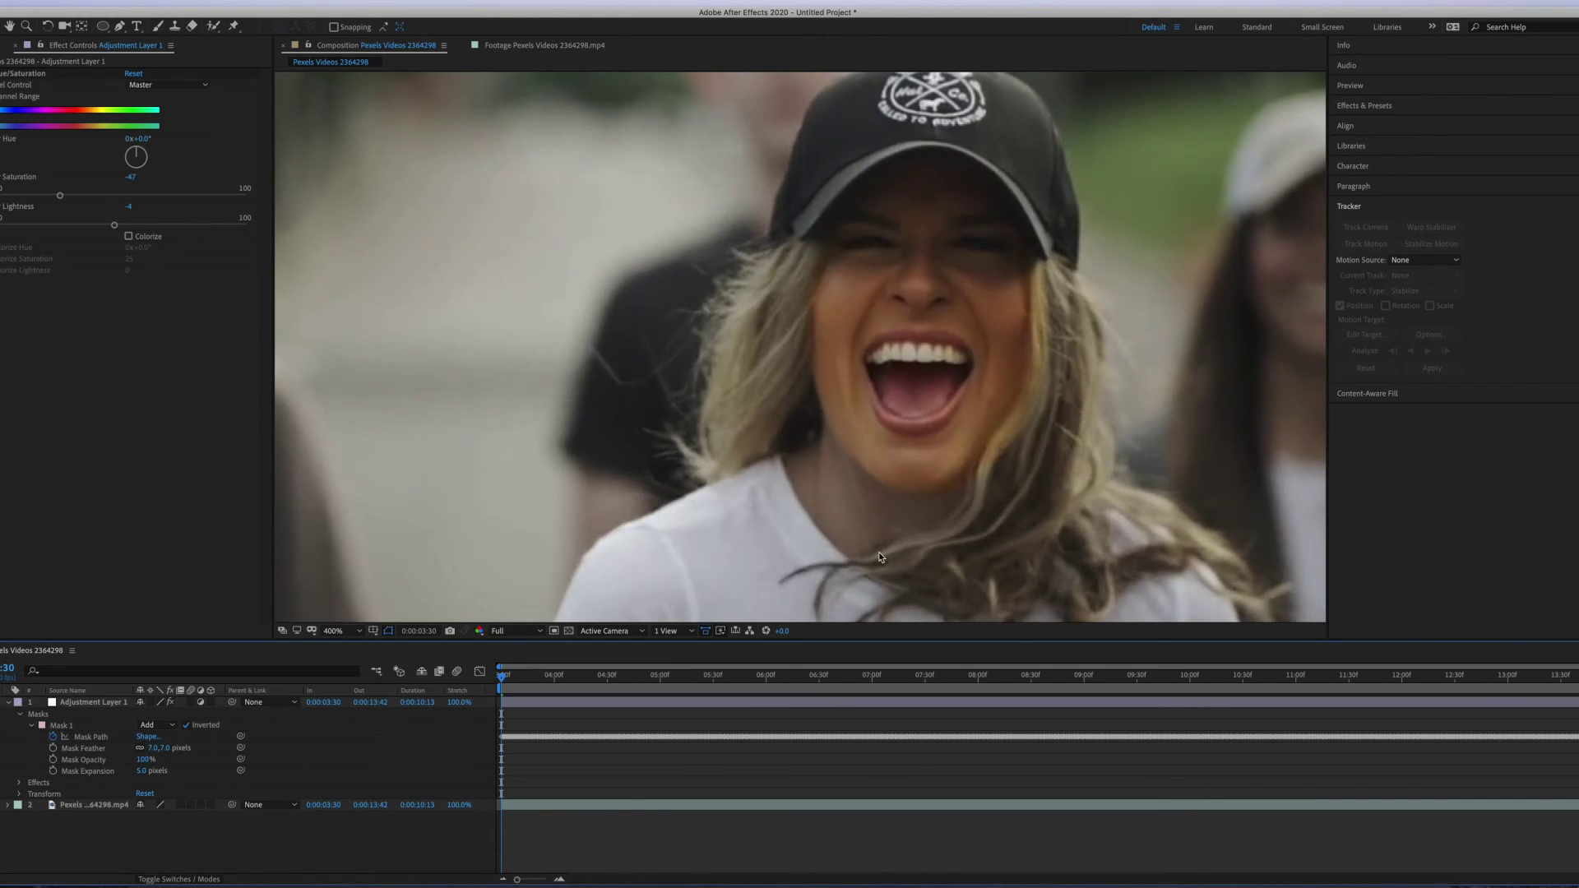
key(comma)
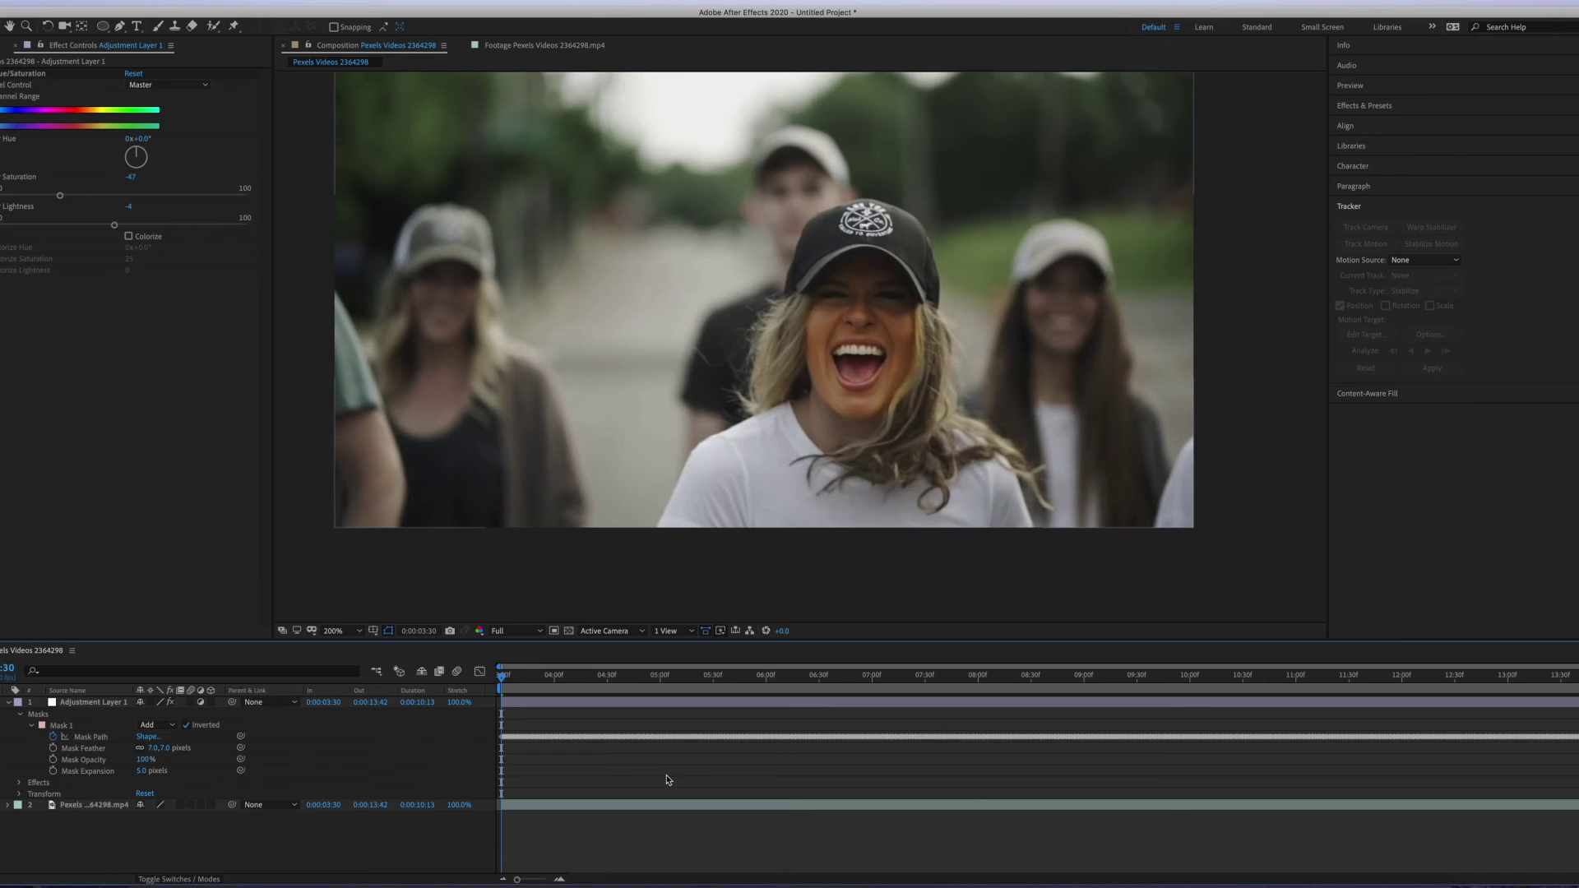
Set Master Saturation to -100, deselect the layer, and play back the clip
drag(781, 377, 784, 438)
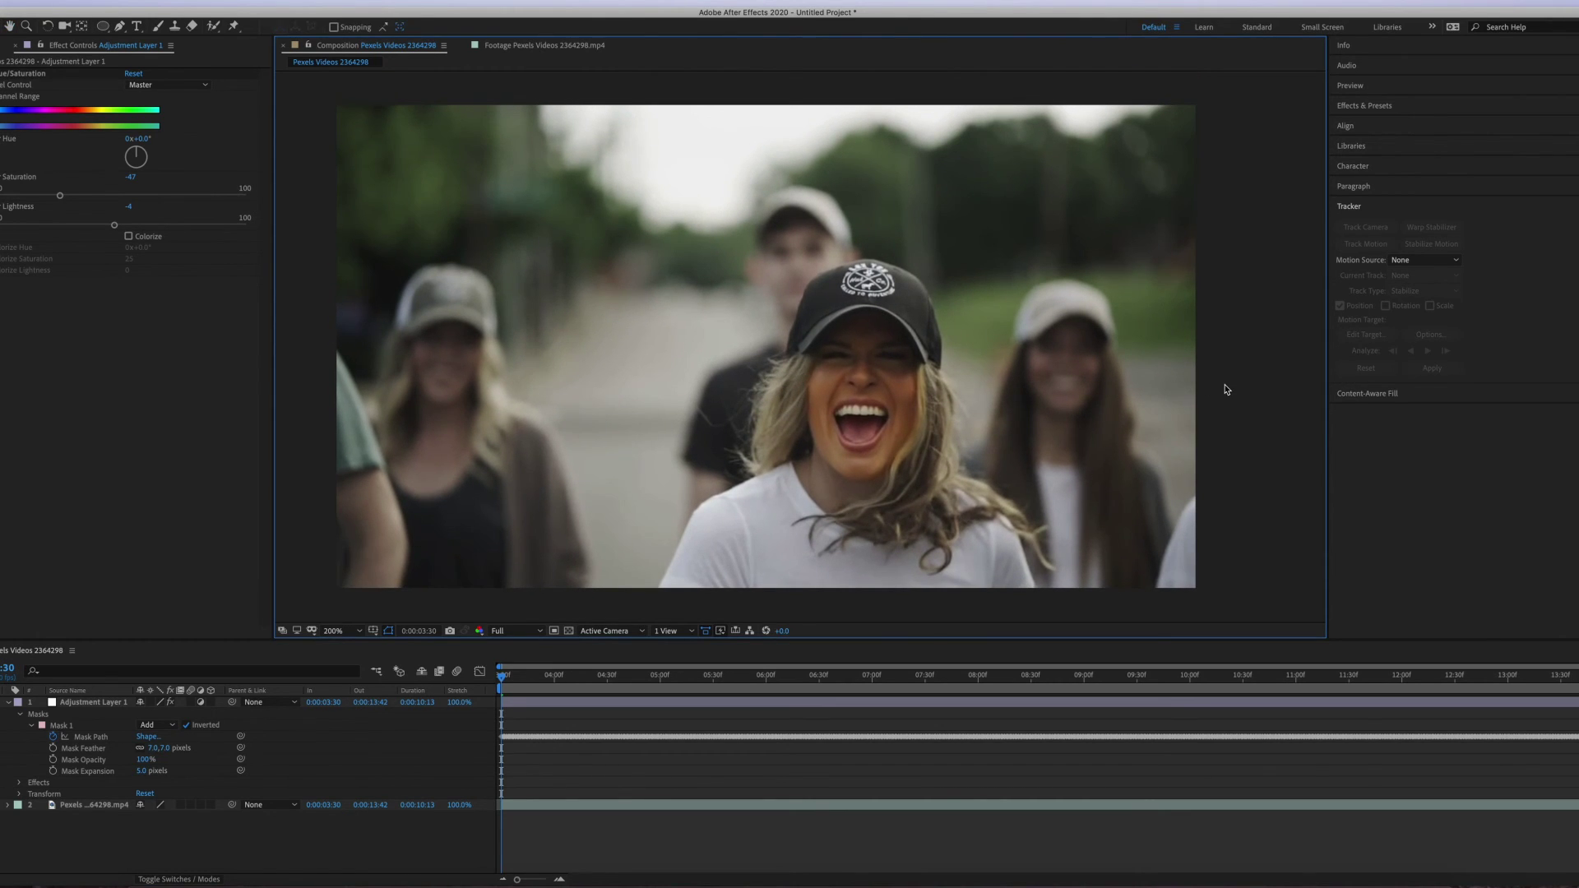
drag(60, 195, 0, 196)
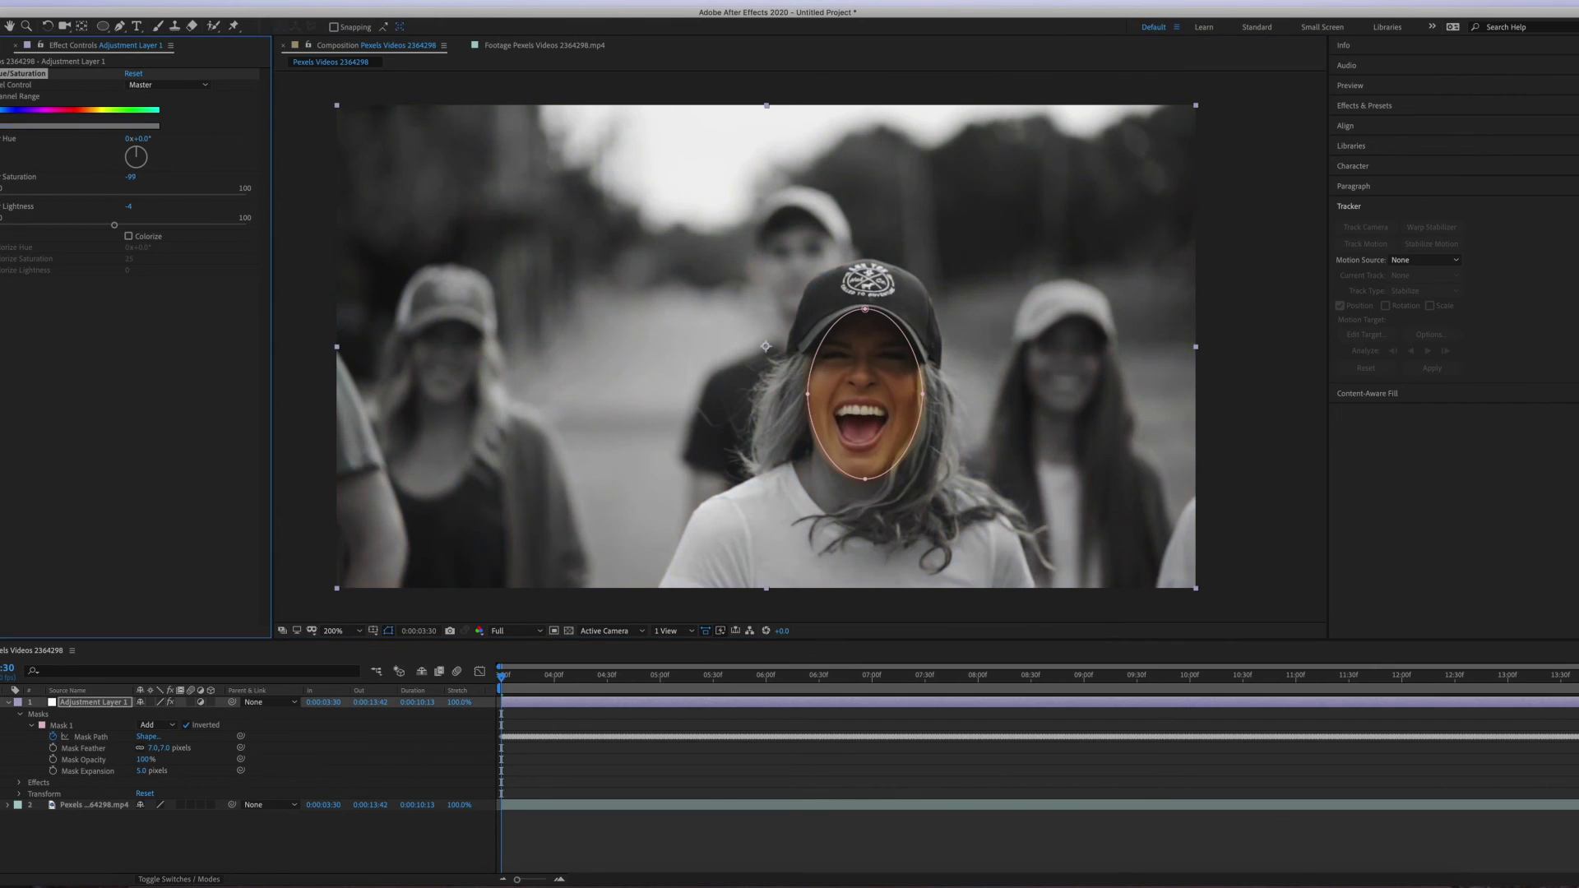
click(629, 822)
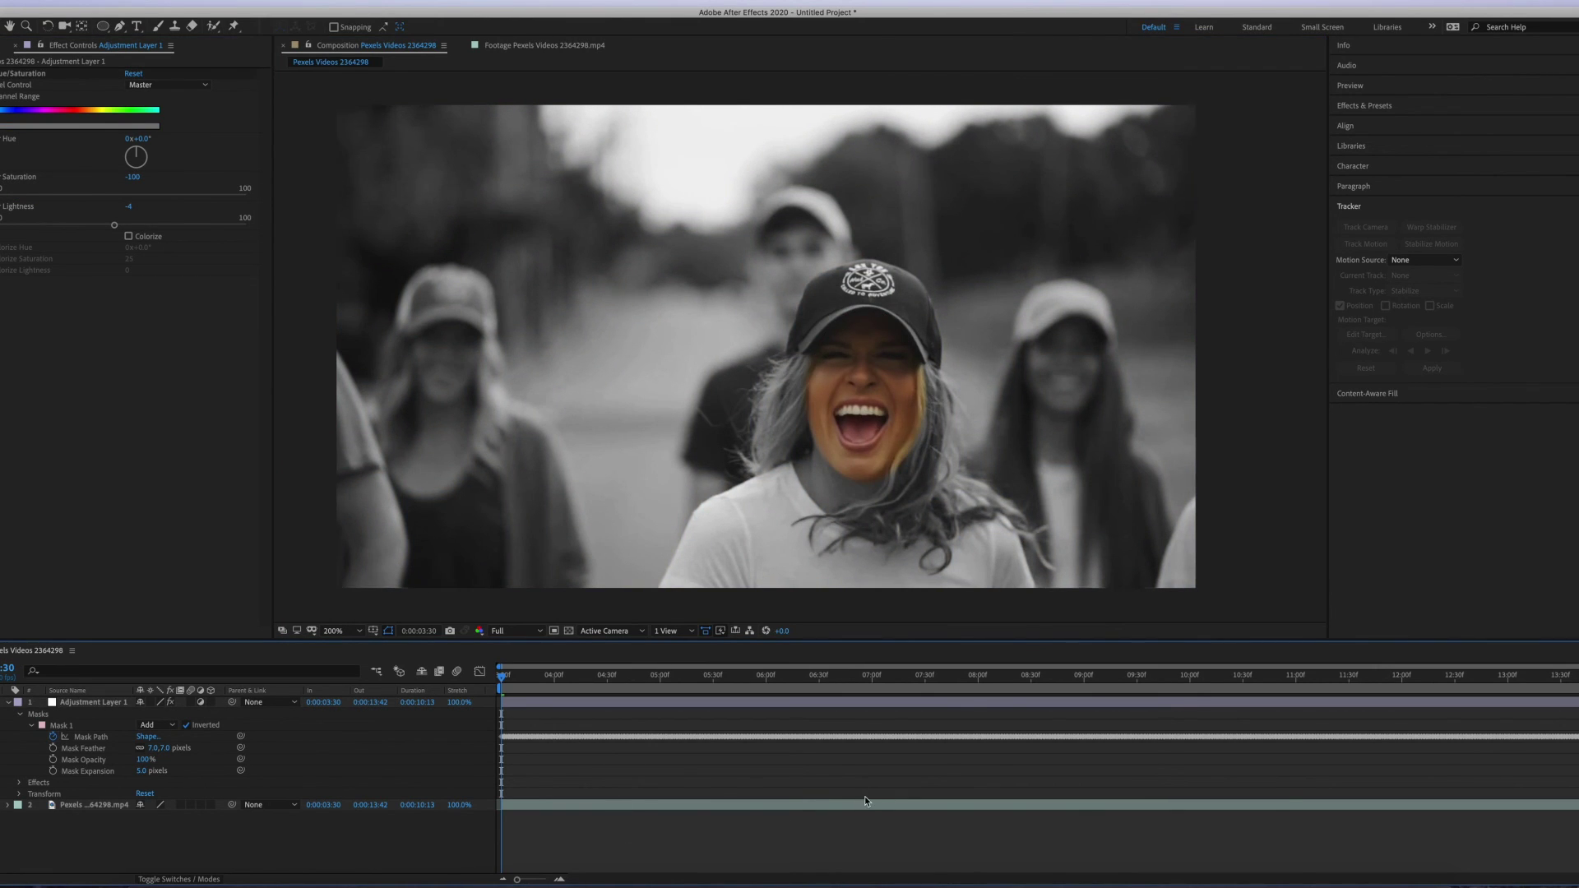
key(space)
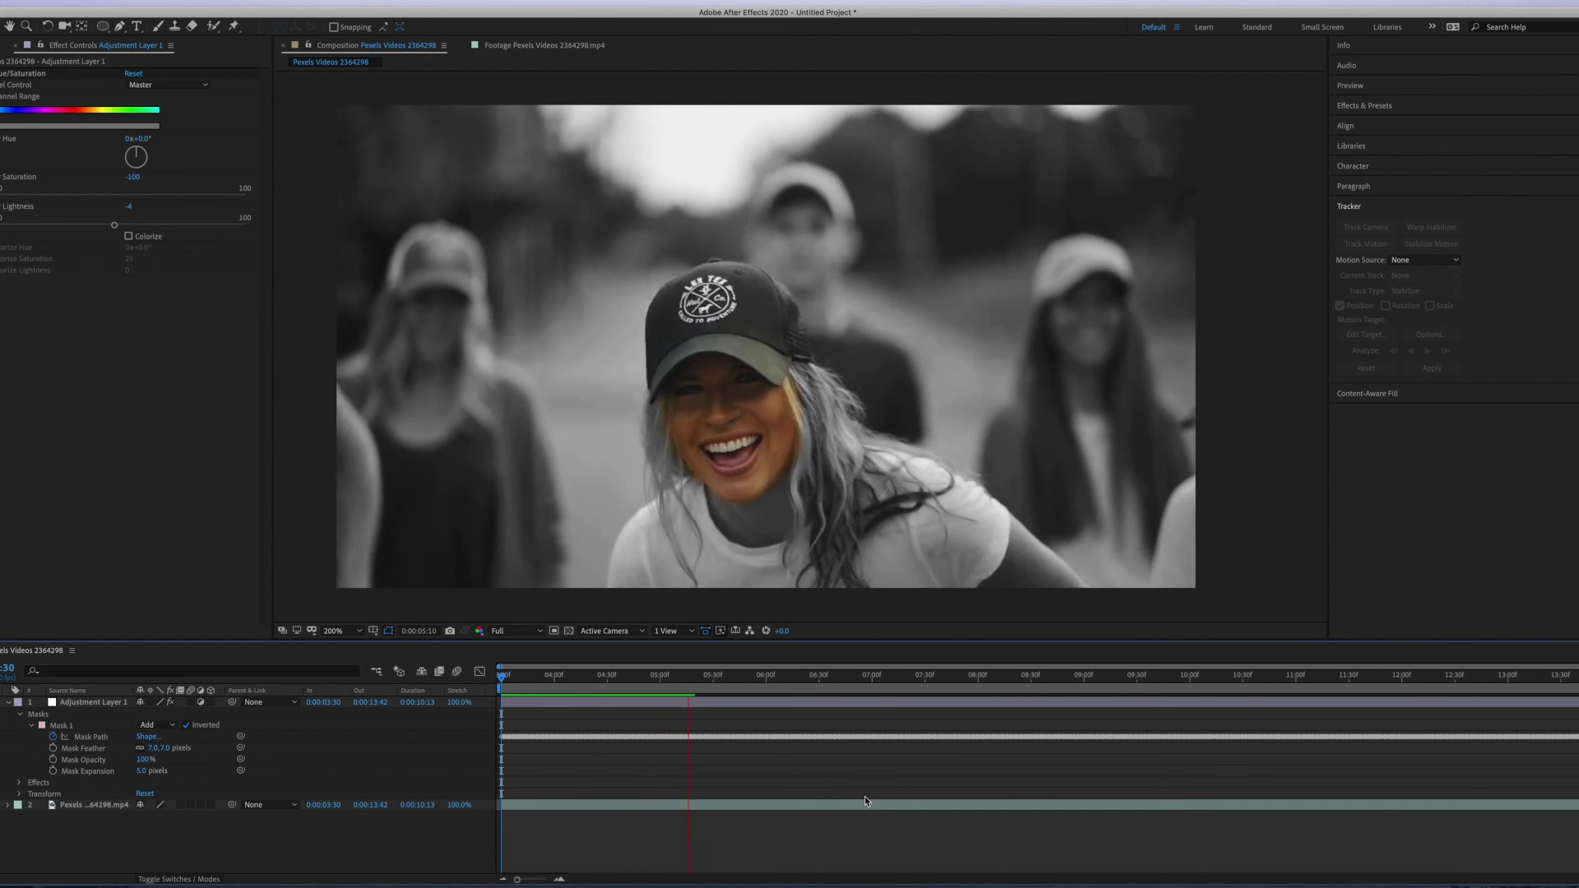